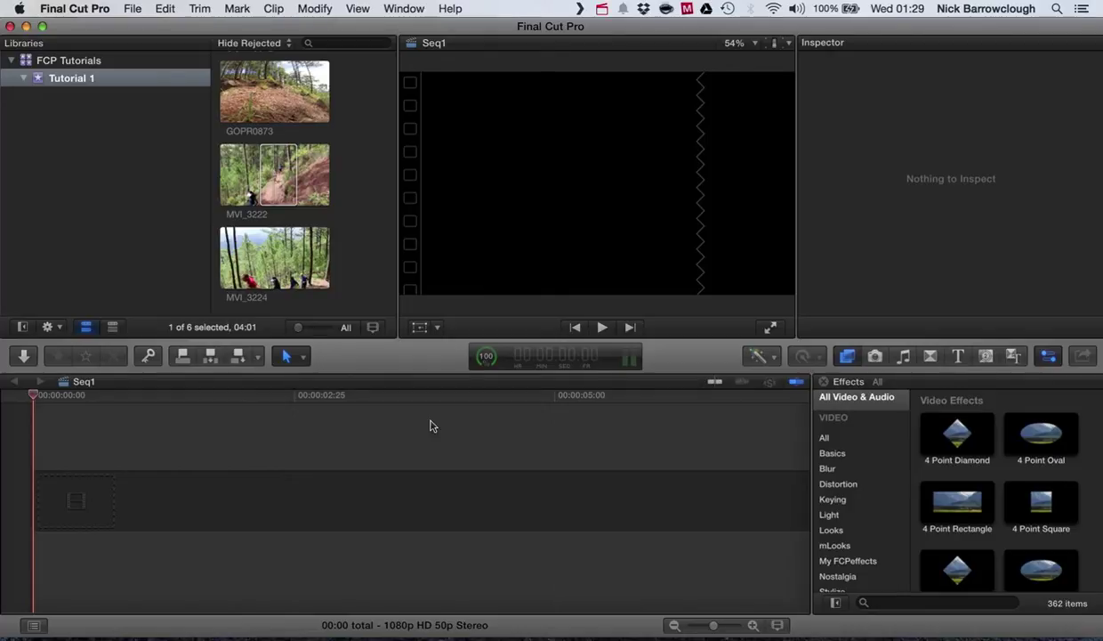
Hide the Effects browser so the empty Seq1 timeline fills the window width
{"action": "left_click", "coordinate": [849, 357]}
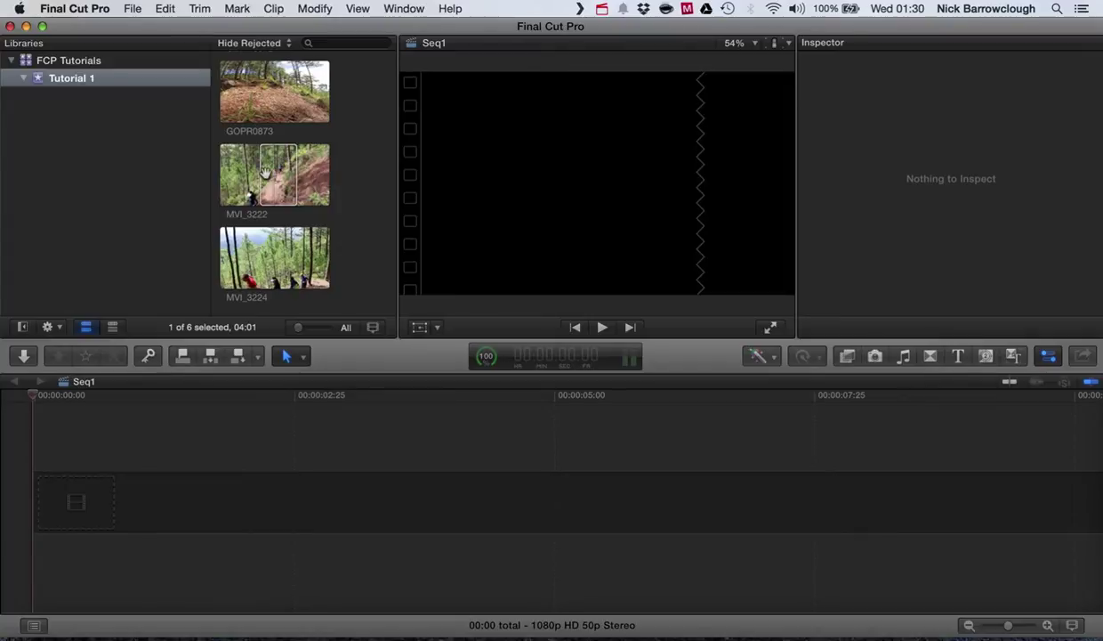
Add MVI_3224 to the empty Seq1 timeline and trim its end to 4:11
{"action": "left_click", "coordinate": [265, 253]}
{"action": "left_click_drag", "start_coordinate": [278, 253], "coordinate": [931, 510]}
{"action": "scroll", "coordinate": [960, 438], "scroll_direction": "right", "scroll_amount": 15}
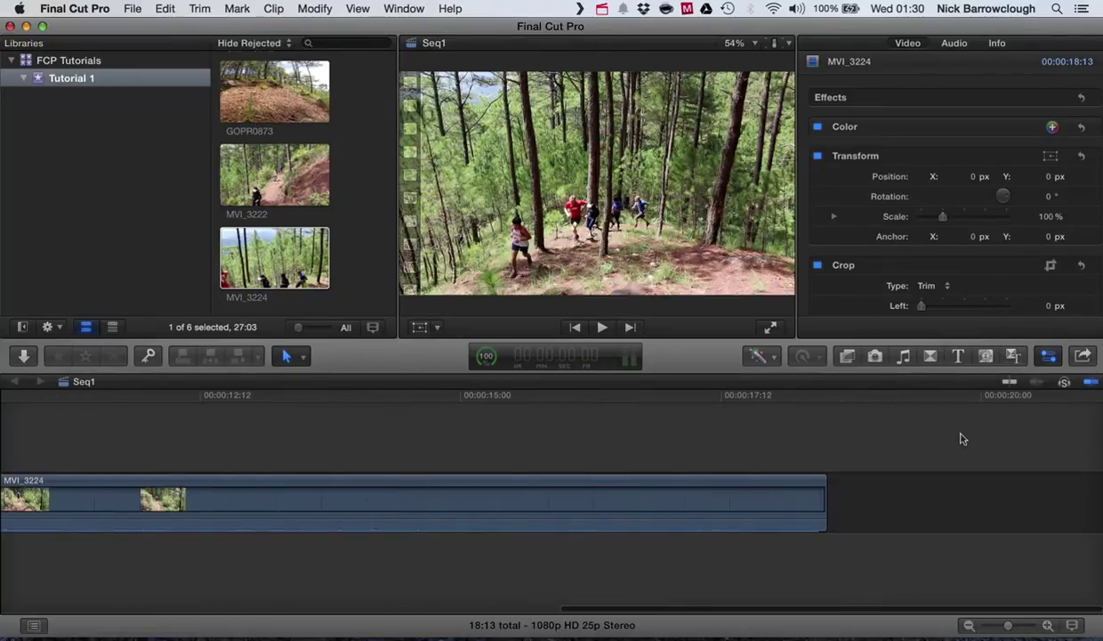
{"action": "left_click_drag", "start_coordinate": [824, 494], "coordinate": [13, 512]}
{"action": "scroll", "coordinate": [174, 513], "scroll_direction": "left", "scroll_amount": 10}
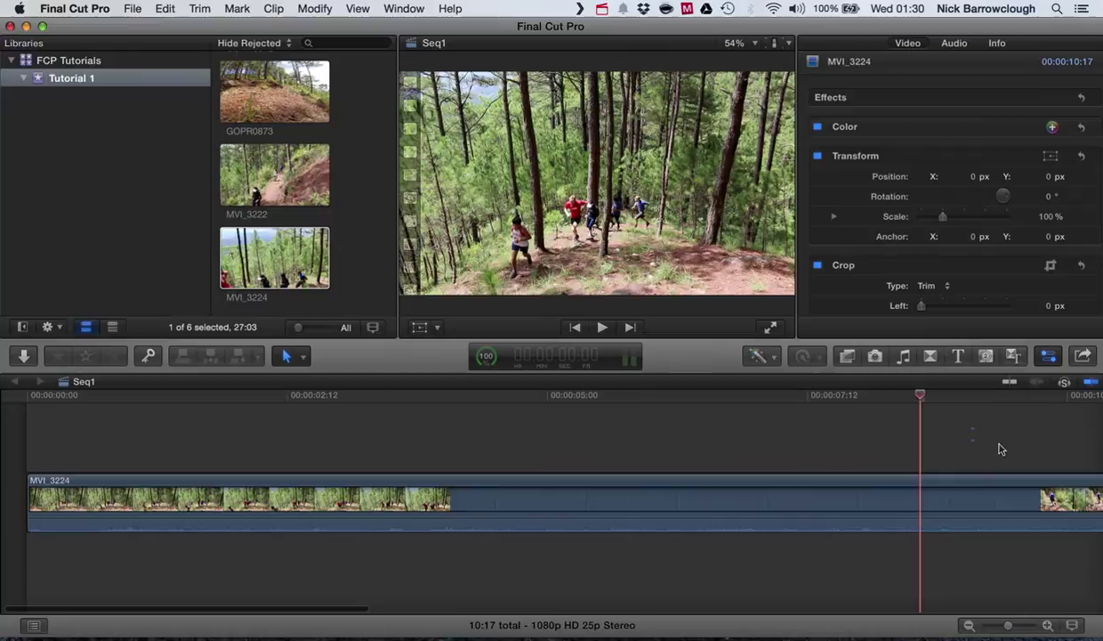
{"action": "left_click_drag", "start_coordinate": [978, 488], "coordinate": [300, 499]}
{"action": "left_click_drag", "start_coordinate": [466, 500], "coordinate": [493, 499]}
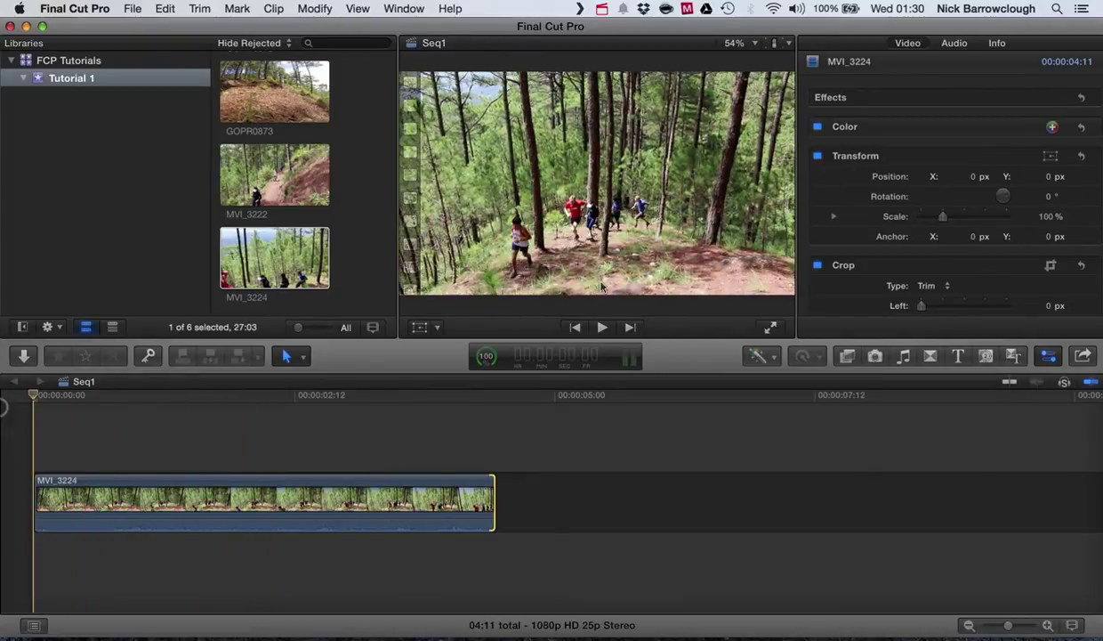
Play back the sequence, then return the playhead to the start and select MVI_3224
{"action": "left_click", "coordinate": [602, 327]}
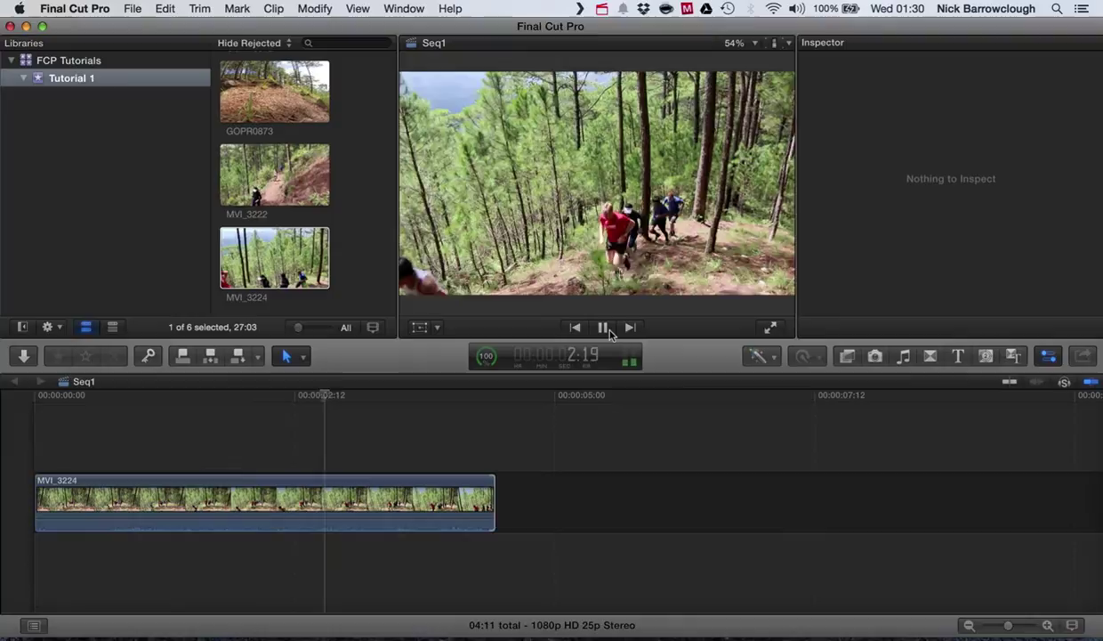
{"action": "left_click", "coordinate": [604, 327]}
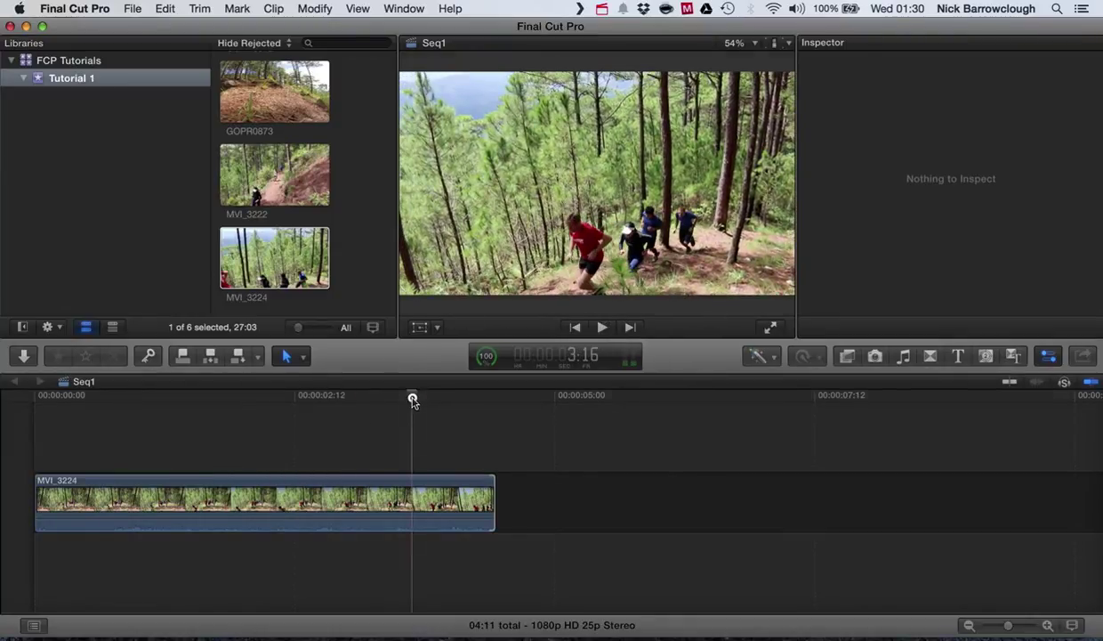
{"action": "left_click_drag", "start_coordinate": [412, 401], "coordinate": [34, 396]}
{"action": "left_click", "coordinate": [178, 498]}
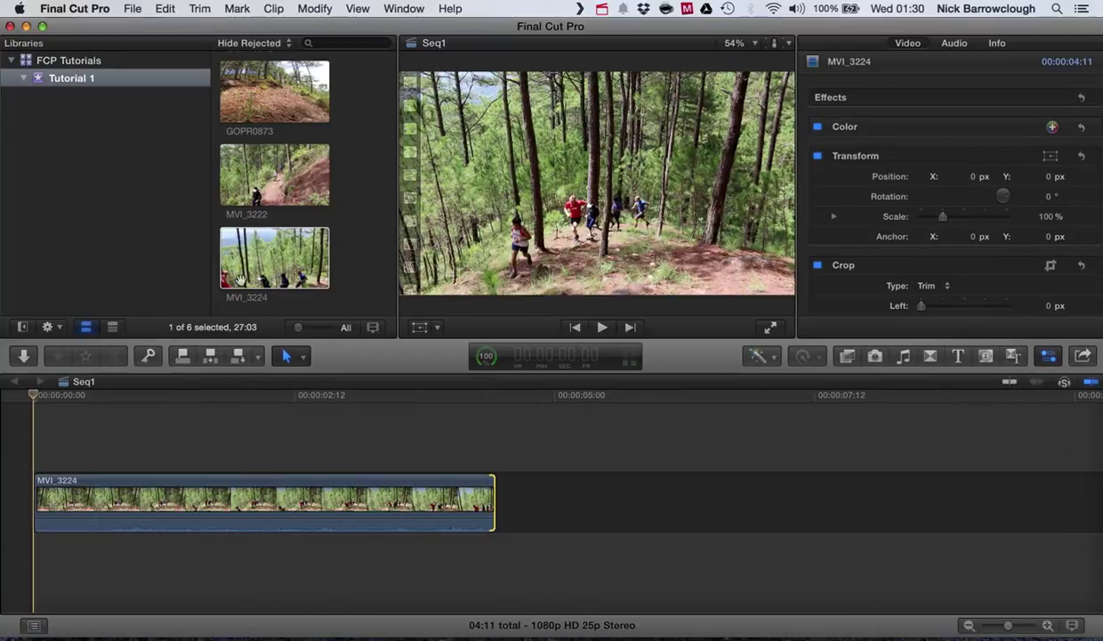
Connect GOPR0873 above MVI_3224 and extend its end to 4:11
{"action": "left_click", "coordinate": [253, 89]}
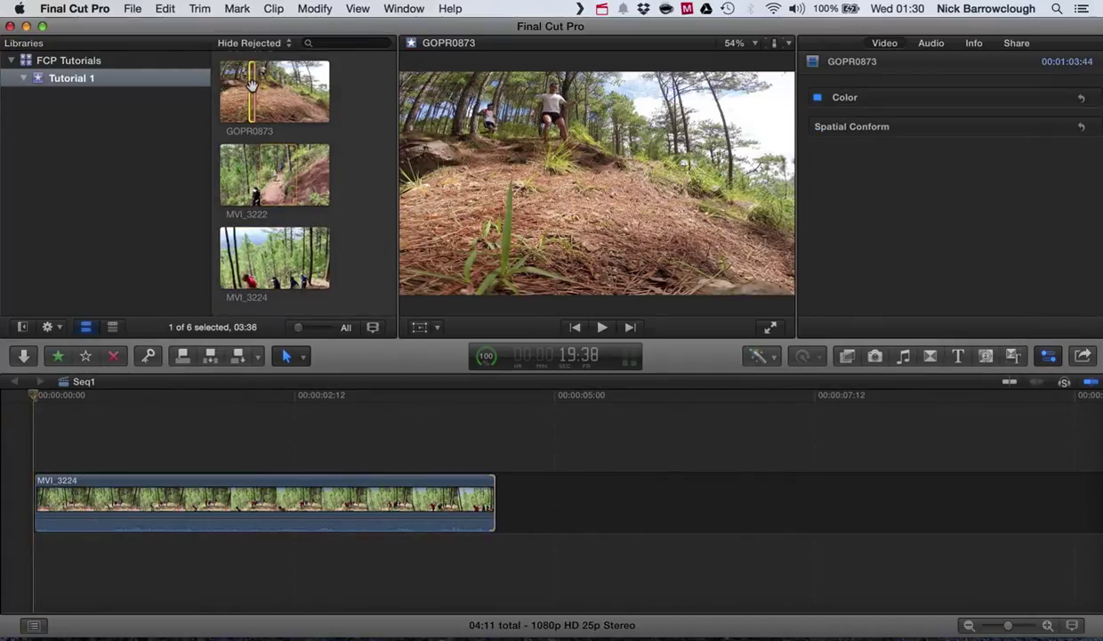
{"action": "left_click_drag", "start_coordinate": [251, 86], "coordinate": [30, 441]}
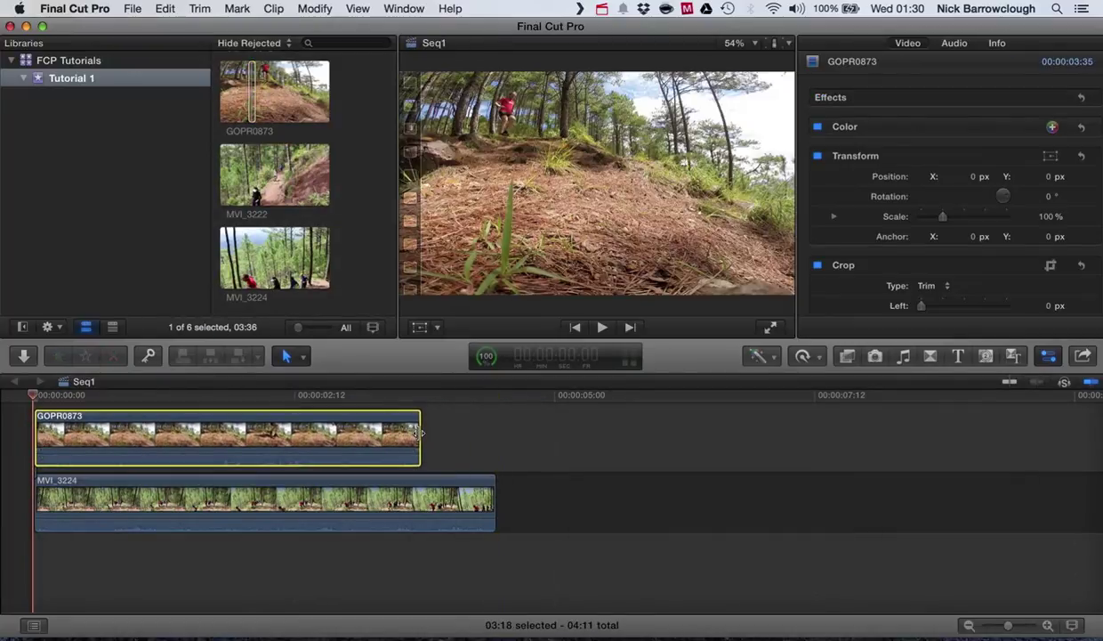
{"action": "left_click_drag", "start_coordinate": [418, 433], "coordinate": [492, 433]}
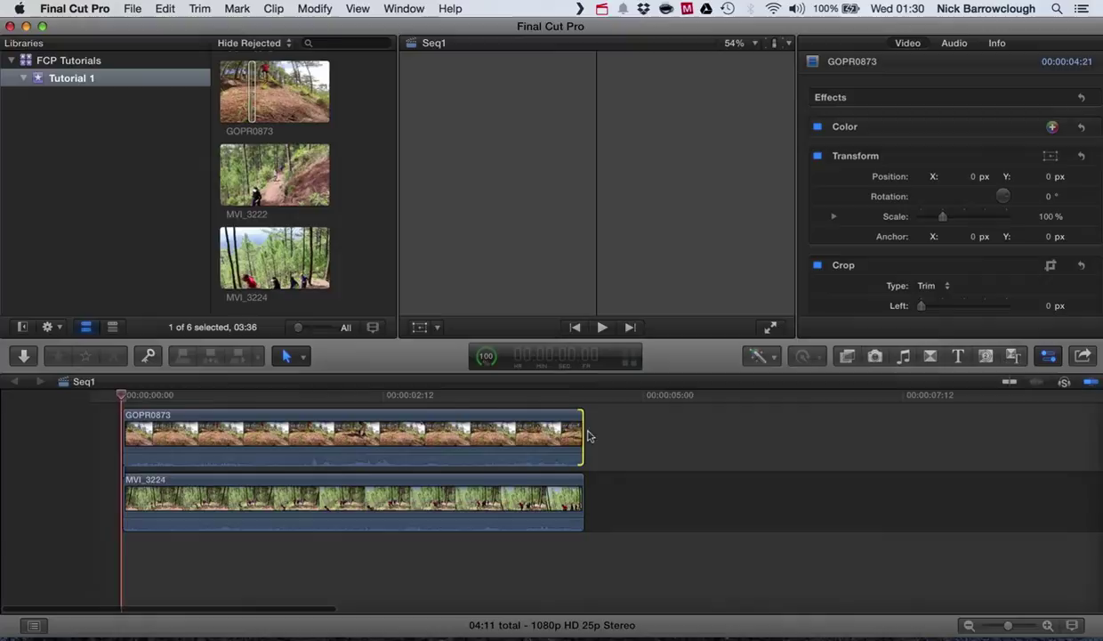
{"action": "left_click_drag", "start_coordinate": [587, 436], "coordinate": [588, 436]}
Preview the sequence, select GOPR0873 and bring its Inspector Crop section into view
{"action": "left_click_drag", "start_coordinate": [32, 398], "coordinate": [258, 388]}
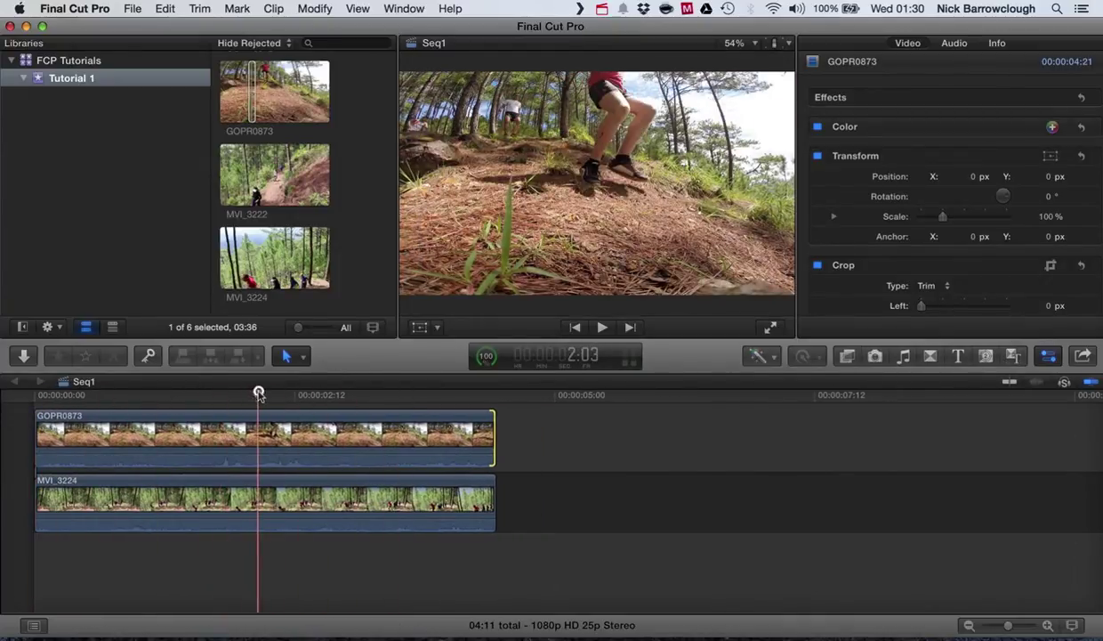
{"action": "left_click", "coordinate": [396, 496]}
{"action": "left_click", "coordinate": [382, 445]}
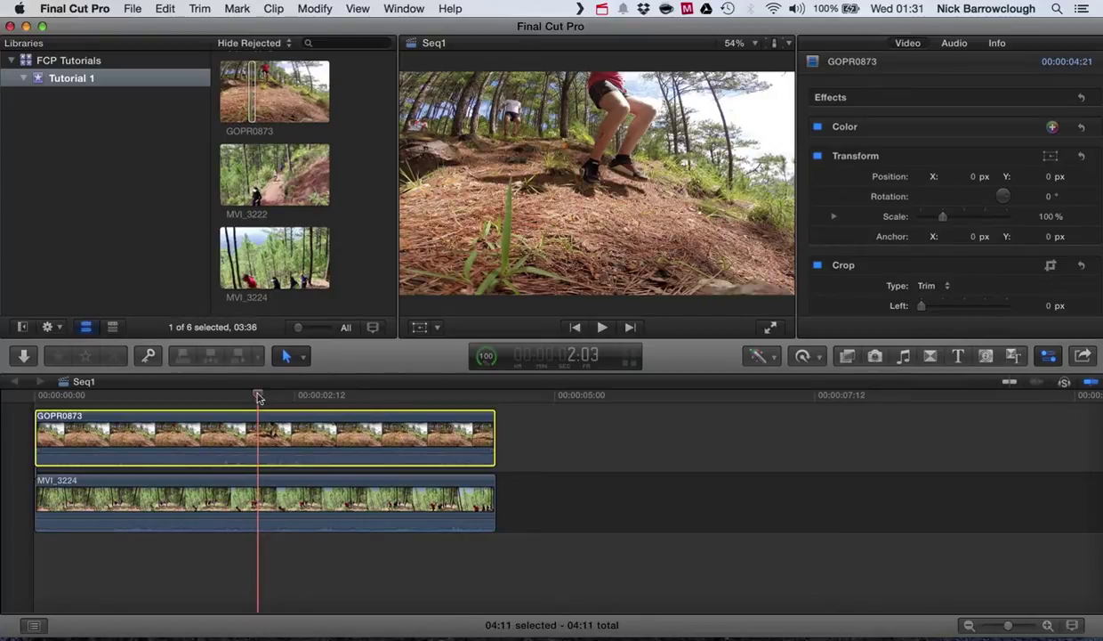
{"action": "left_click_drag", "start_coordinate": [258, 398], "coordinate": [93, 389]}
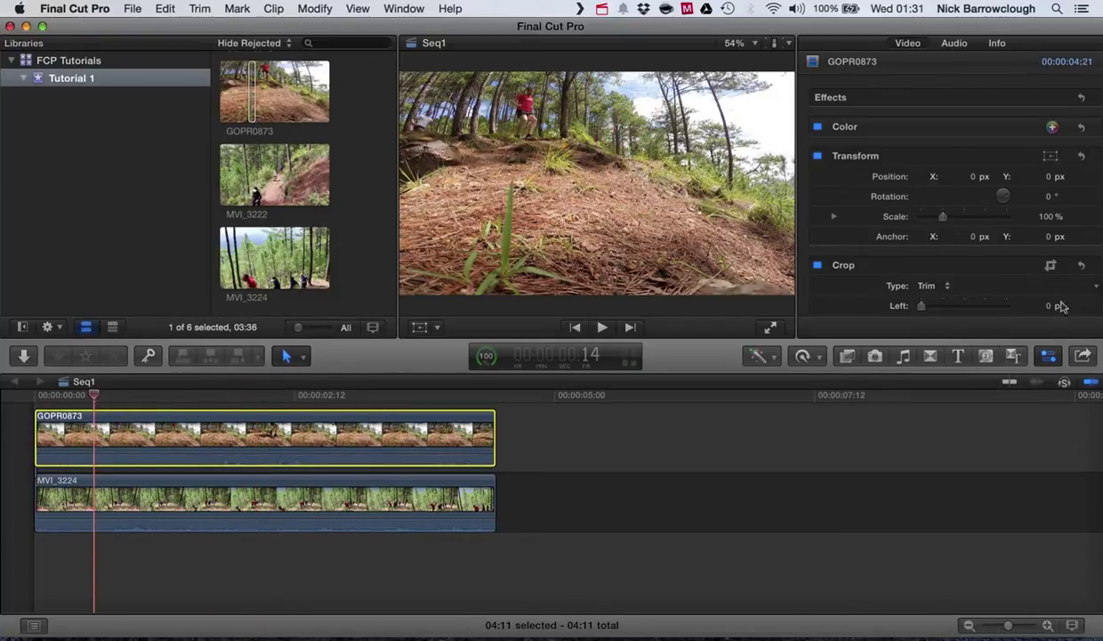
{"action": "left_click", "coordinate": [1048, 356]}
{"action": "left_click", "coordinate": [1048, 356]}
{"action": "scroll", "coordinate": [1023, 231], "scroll_direction": "down", "scroll_amount": 5}
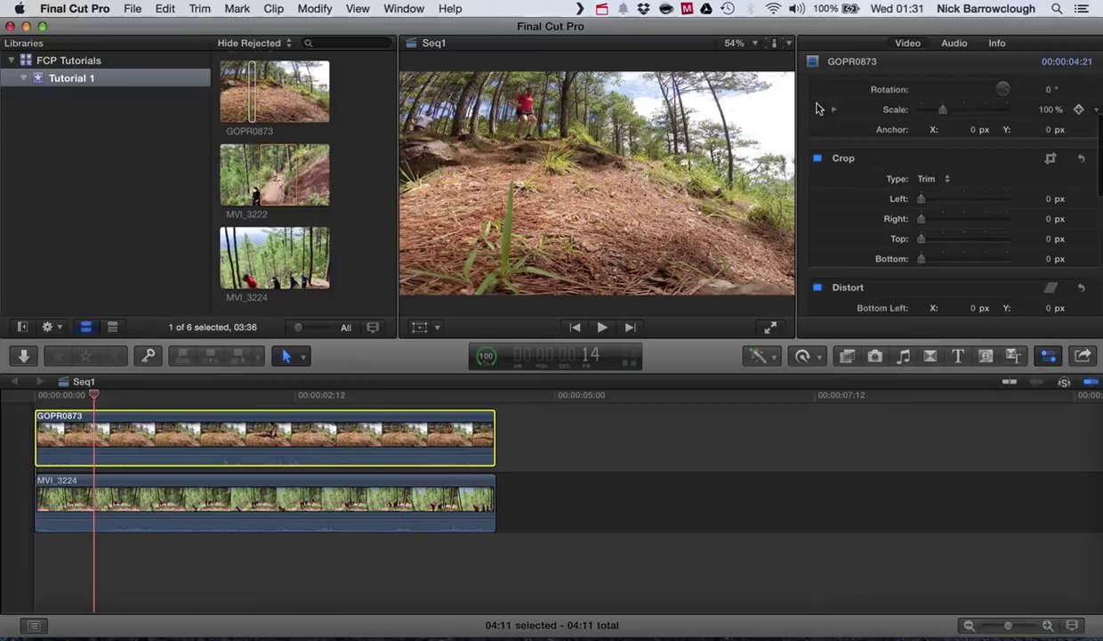
Crop GOPR0873 with Trim type to 440 px left and 777 px right
{"action": "left_click", "coordinate": [932, 180]}
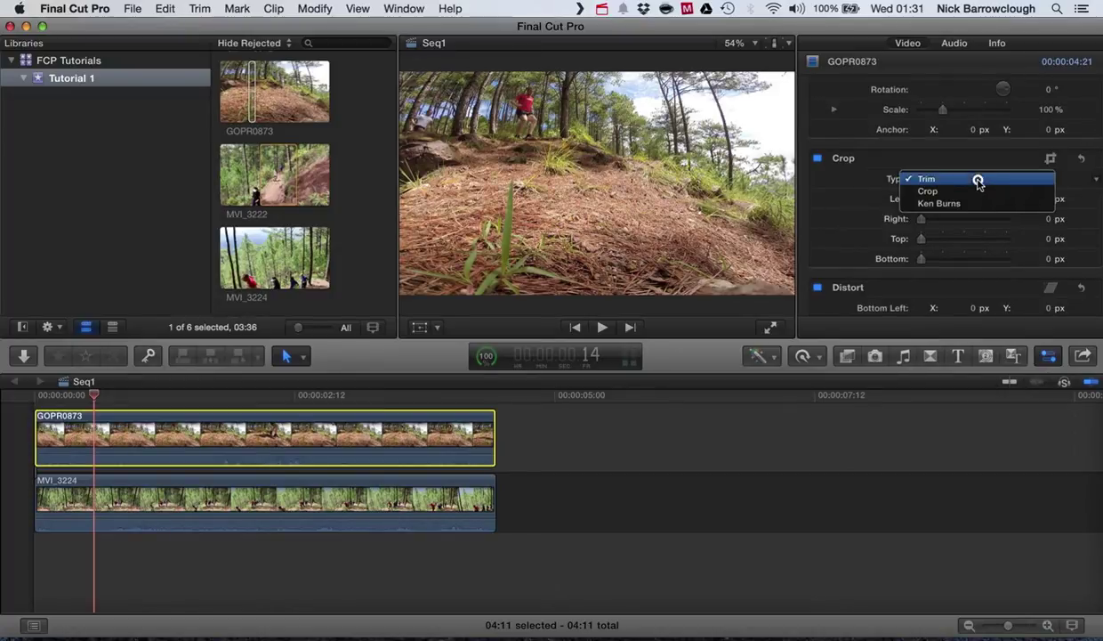
{"action": "left_click", "coordinate": [978, 181]}
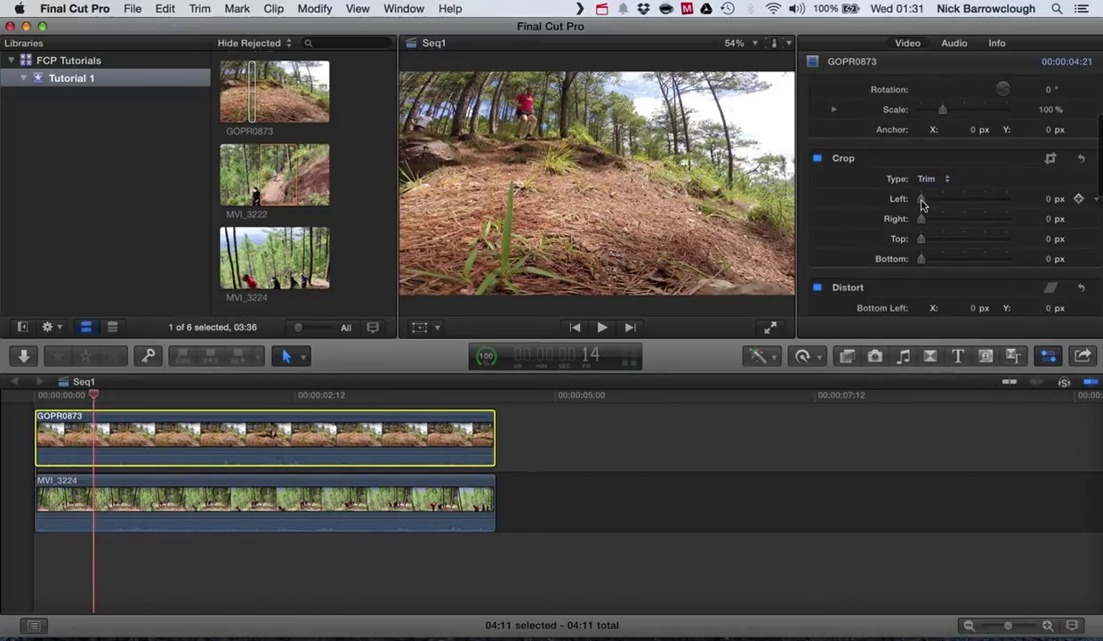
{"action": "left_click_drag", "start_coordinate": [924, 198], "coordinate": [982, 221]}
{"action": "mouse_move", "coordinate": [921, 239]}
{"action": "left_mouse_down"}
{"action": "mouse_move", "coordinate": [961, 242]}
{"action": "mouse_move", "coordinate": [910, 243]}
{"action": "left_mouse_up"}
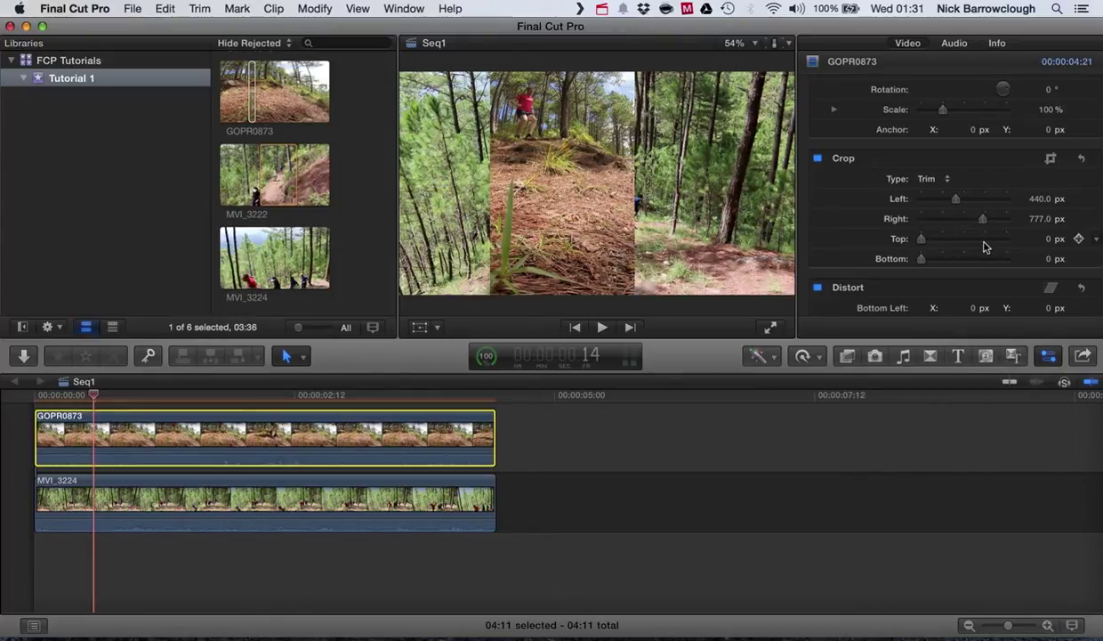
{"action": "scroll", "coordinate": [985, 247], "scroll_direction": "up", "scroll_amount": 4}
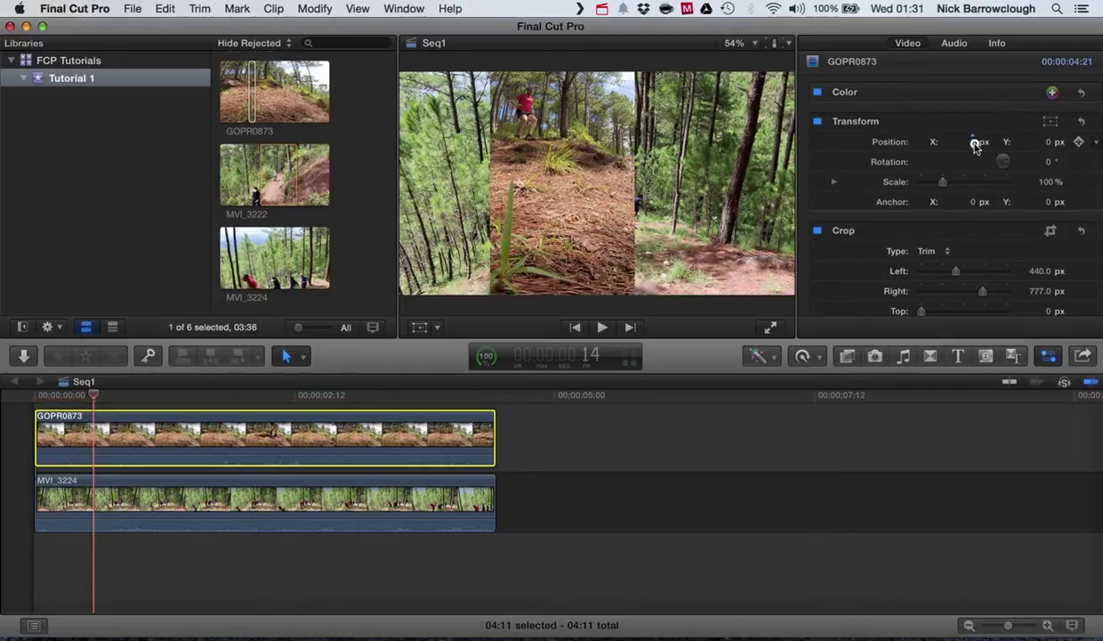
Set GOPR0873's Position X to 782 px and play the split screen from the start
{"action": "left_click_drag", "start_coordinate": [976, 145], "coordinate": [973, 142]}
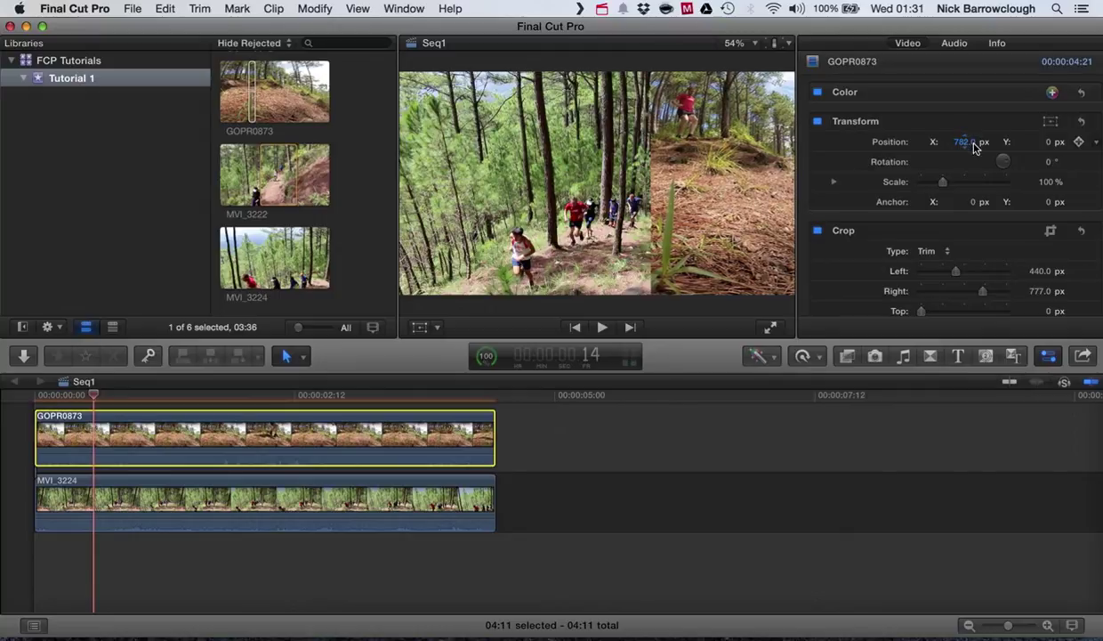
{"action": "left_click_drag", "start_coordinate": [98, 400], "coordinate": [2, 395]}
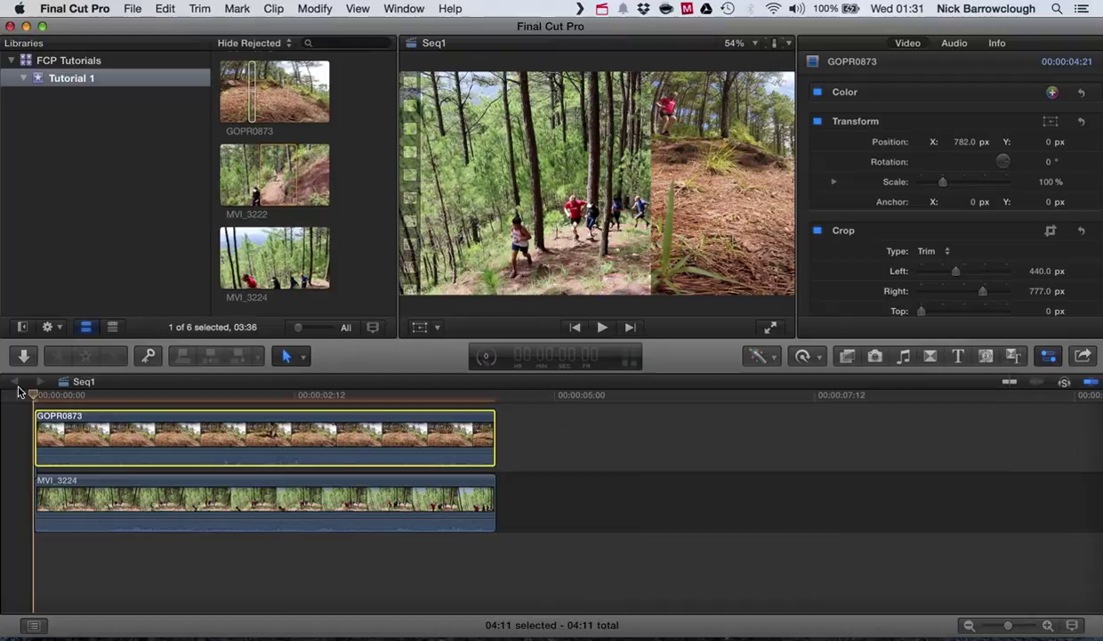
{"action": "left_click", "coordinate": [602, 329]}
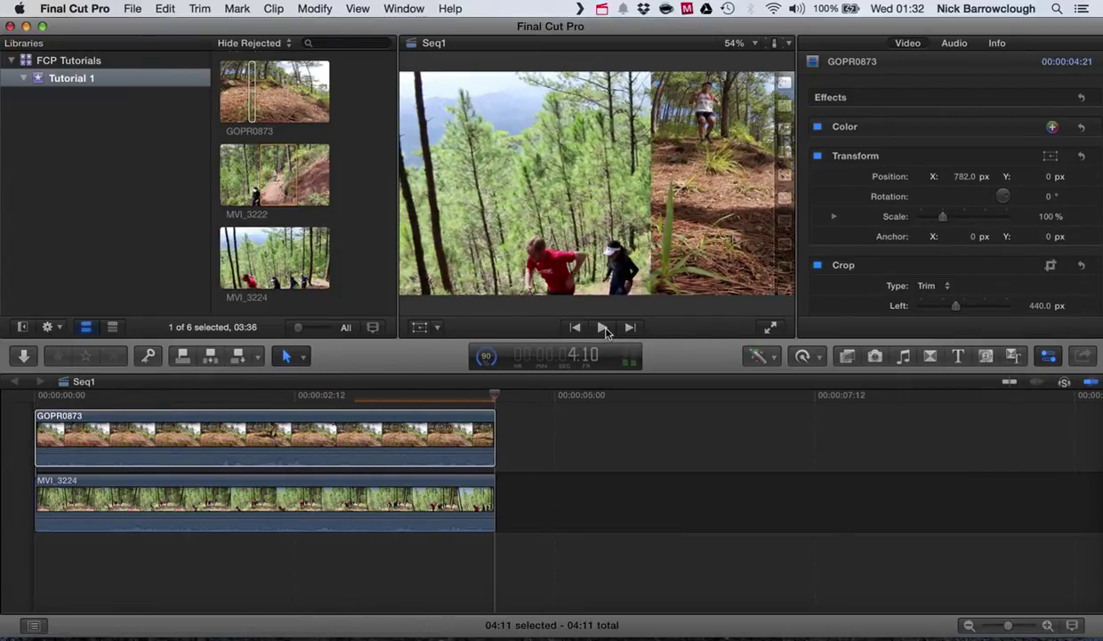
Stack MVI_3222 above GOPR0873 at the timeline start and extend it to 4:11
{"action": "scroll", "coordinate": [307, 494], "scroll_direction": "up", "scroll_amount": 2}
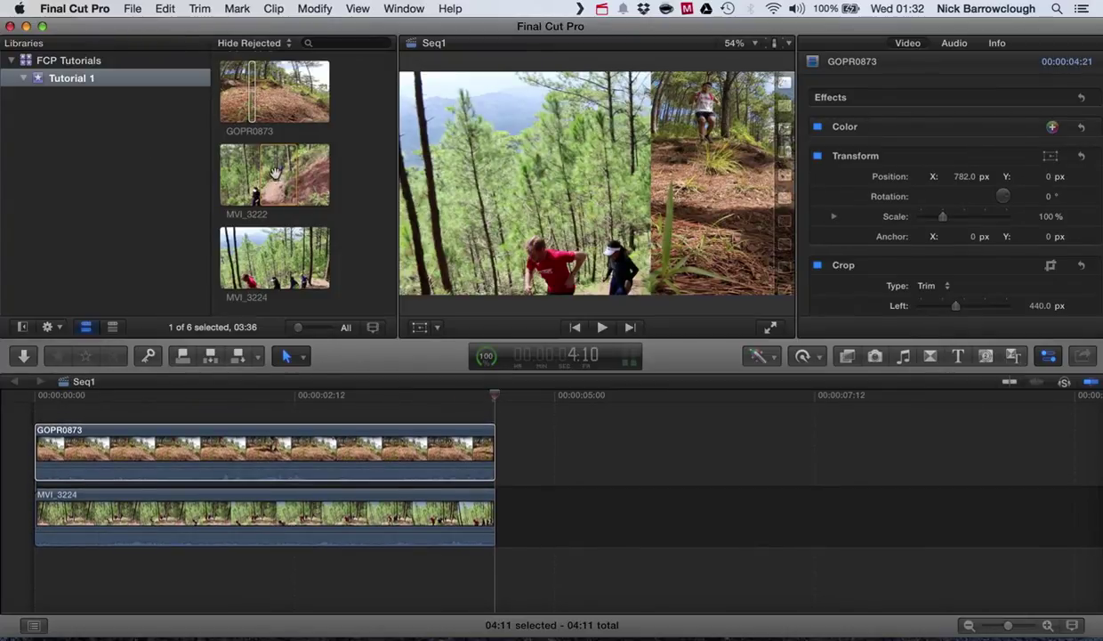
{"action": "scroll", "coordinate": [279, 210], "scroll_direction": "down", "scroll_amount": 1}
{"action": "left_click", "coordinate": [279, 183]}
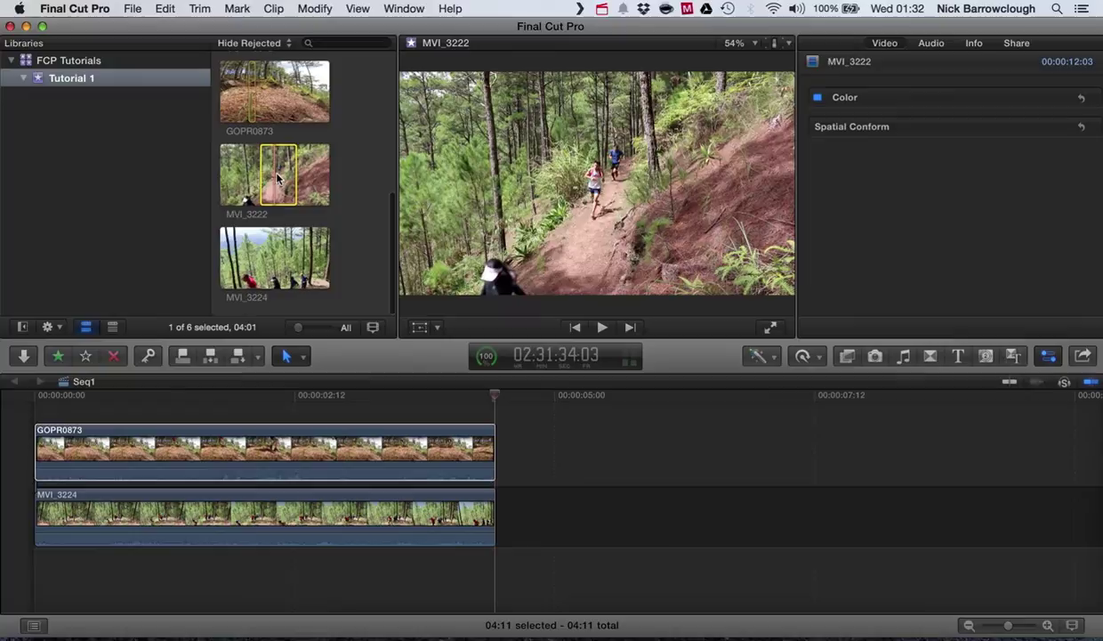
{"action": "left_click_drag", "start_coordinate": [129, 416], "coordinate": [42, 397]}
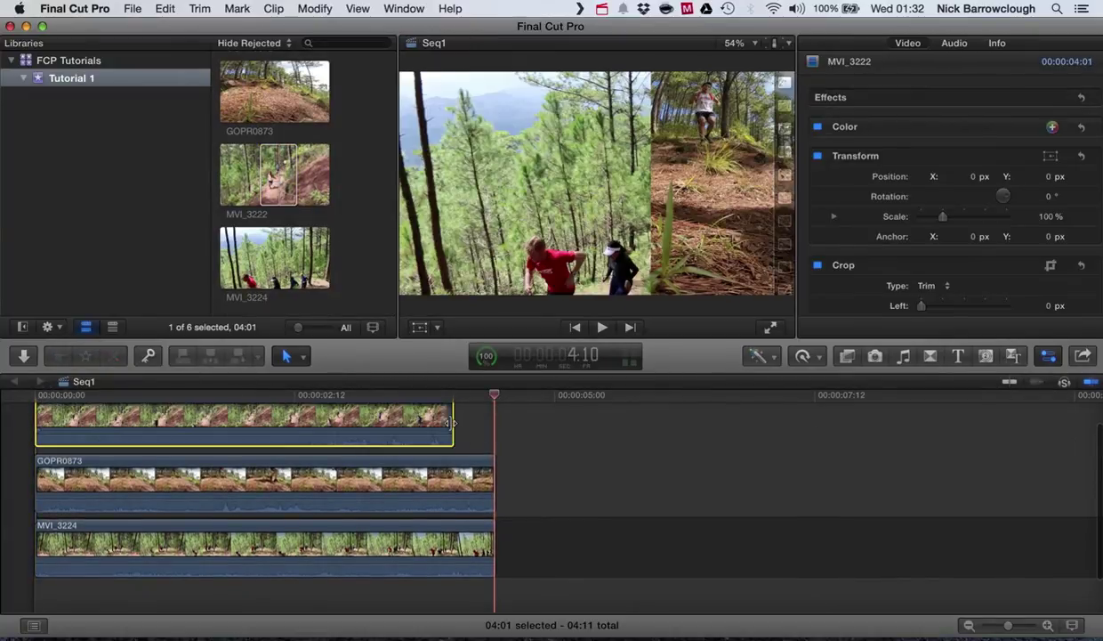
{"action": "left_click_drag", "start_coordinate": [452, 414], "coordinate": [299, 399]}
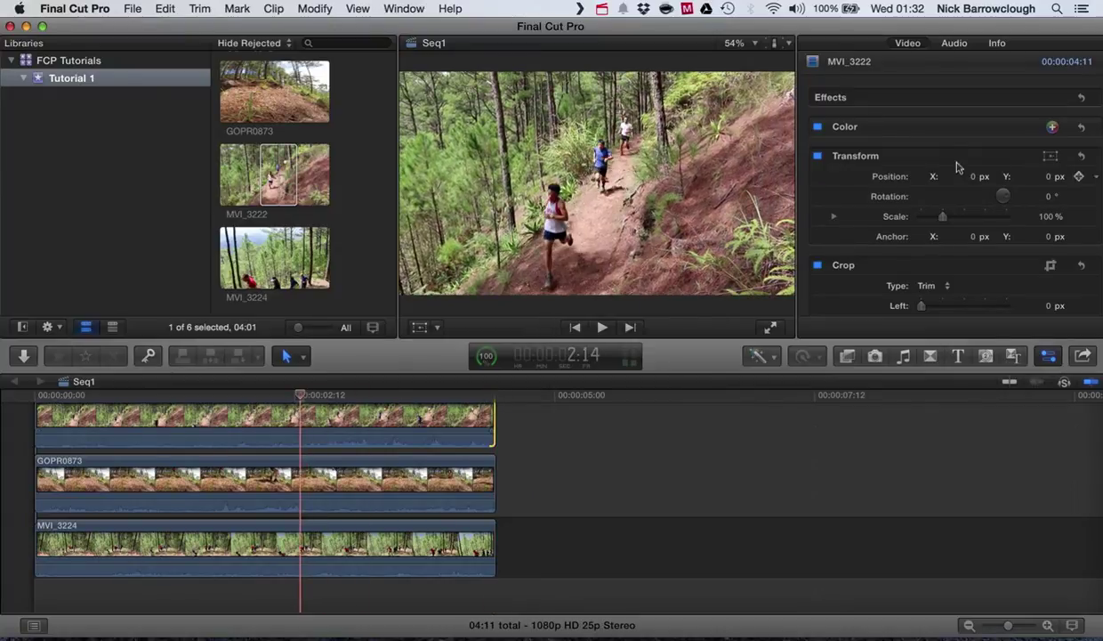
{"action": "scroll", "coordinate": [978, 276], "scroll_direction": "down", "scroll_amount": 3}
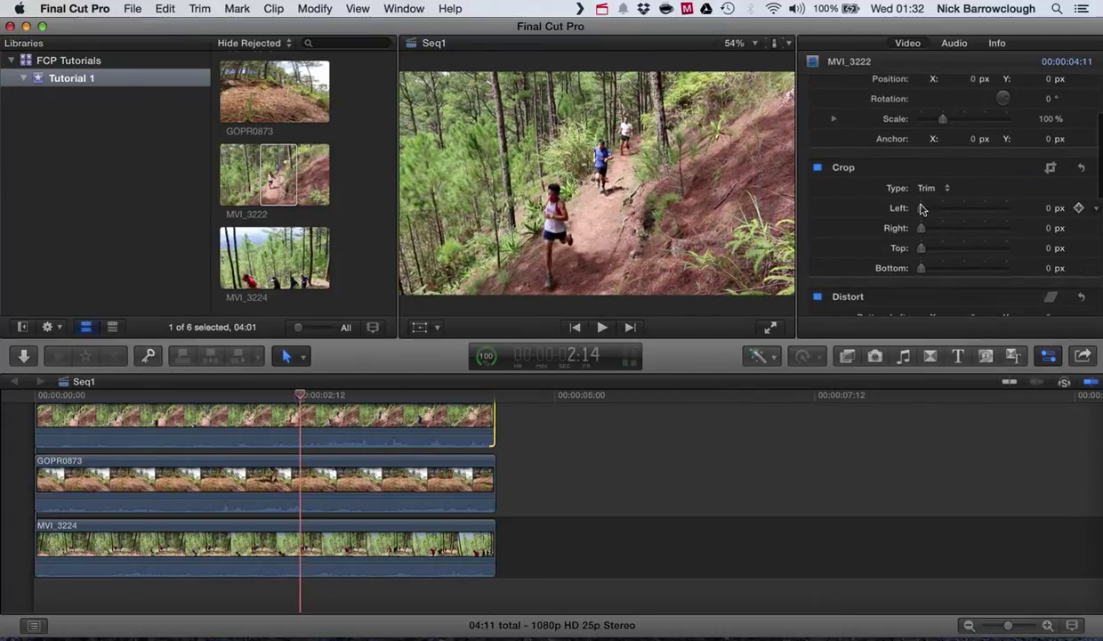
Crop MVI_3222 582 px left and 850 px right, and set Position X to -579.9 px
{"action": "left_click_drag", "start_coordinate": [921, 211], "coordinate": [992, 233]}
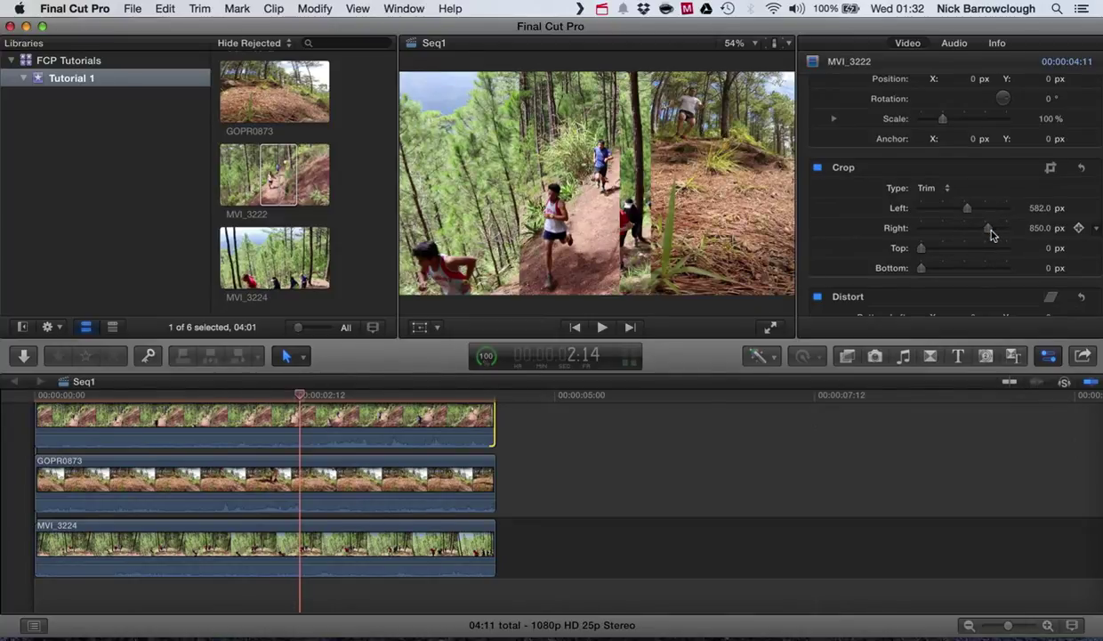
{"action": "scroll", "coordinate": [978, 173], "scroll_direction": "up", "scroll_amount": 4}
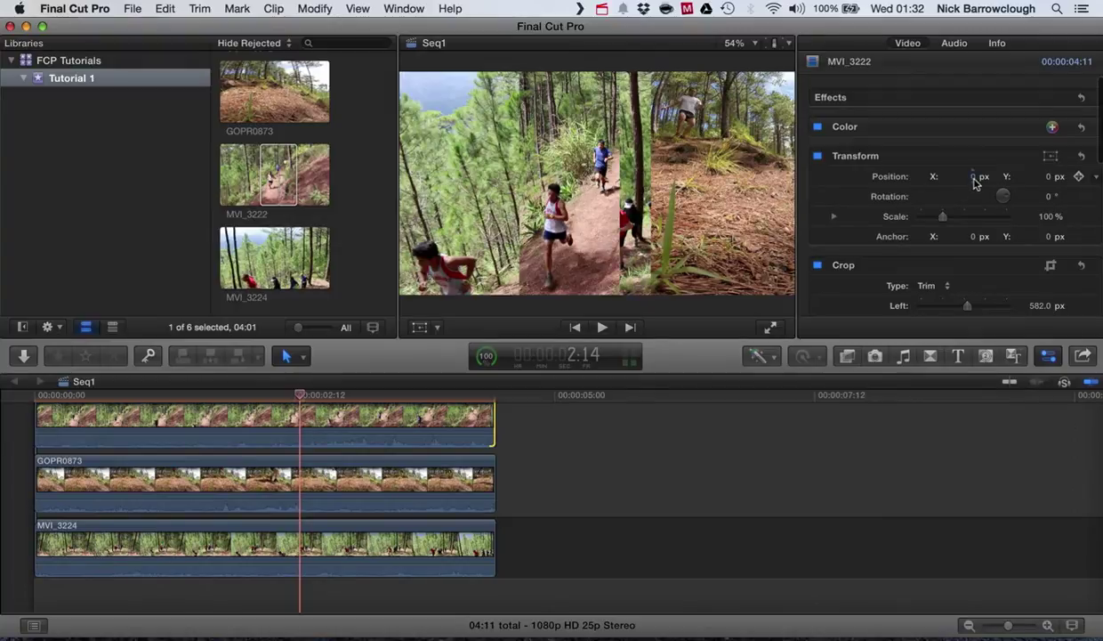
{"action": "left_click_drag", "start_coordinate": [974, 178], "coordinate": [976, 183]}
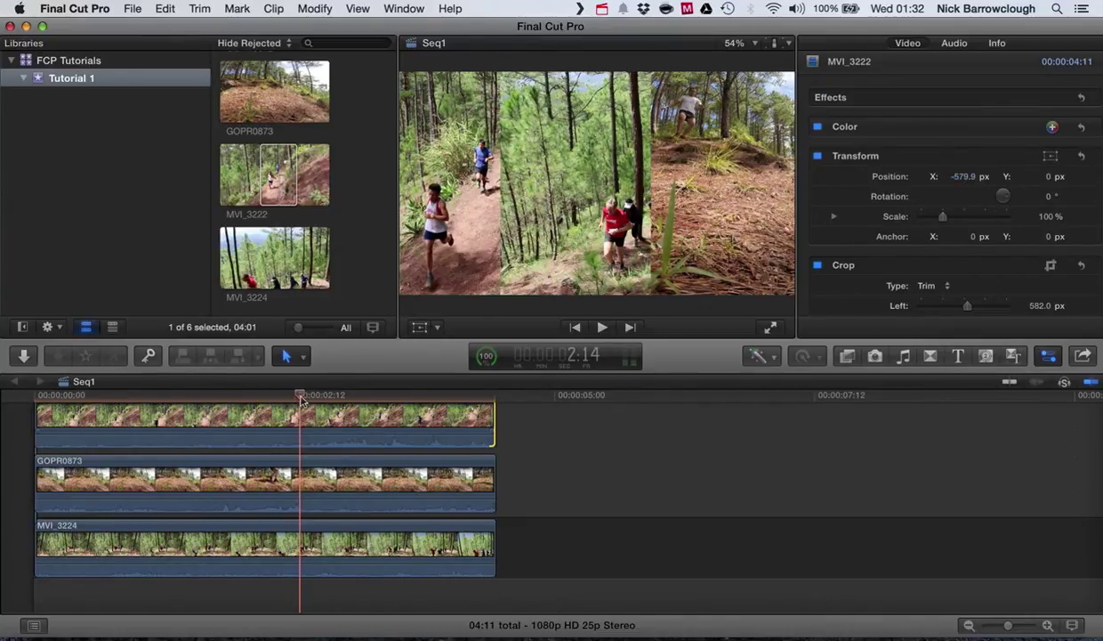
{"action": "left_click_drag", "start_coordinate": [299, 400], "coordinate": [27, 384]}
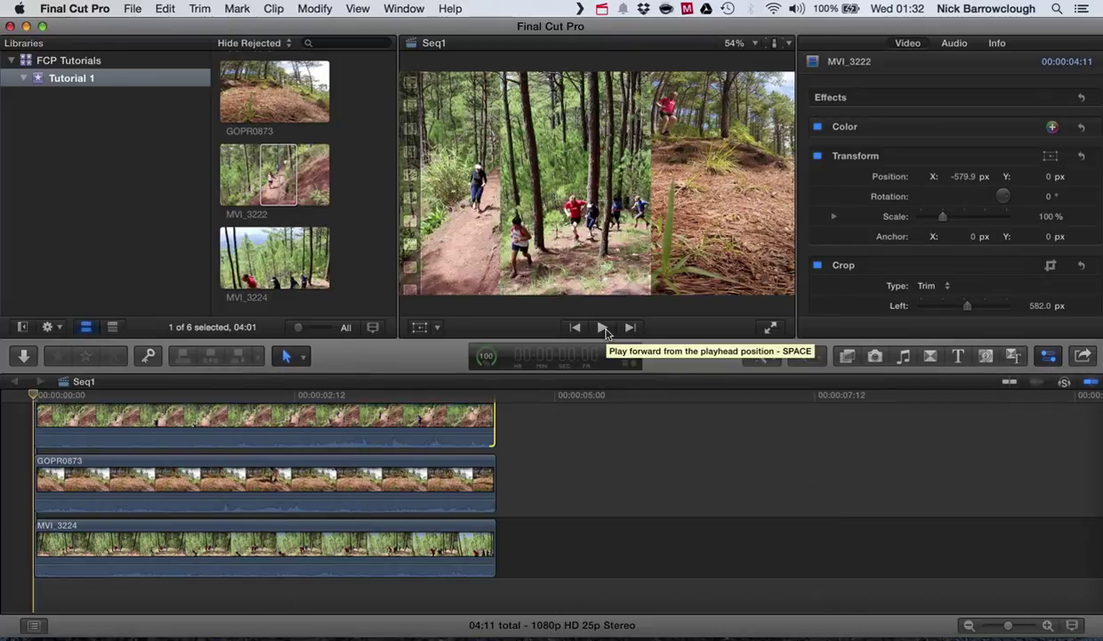
{"action": "left_click", "coordinate": [604, 331]}
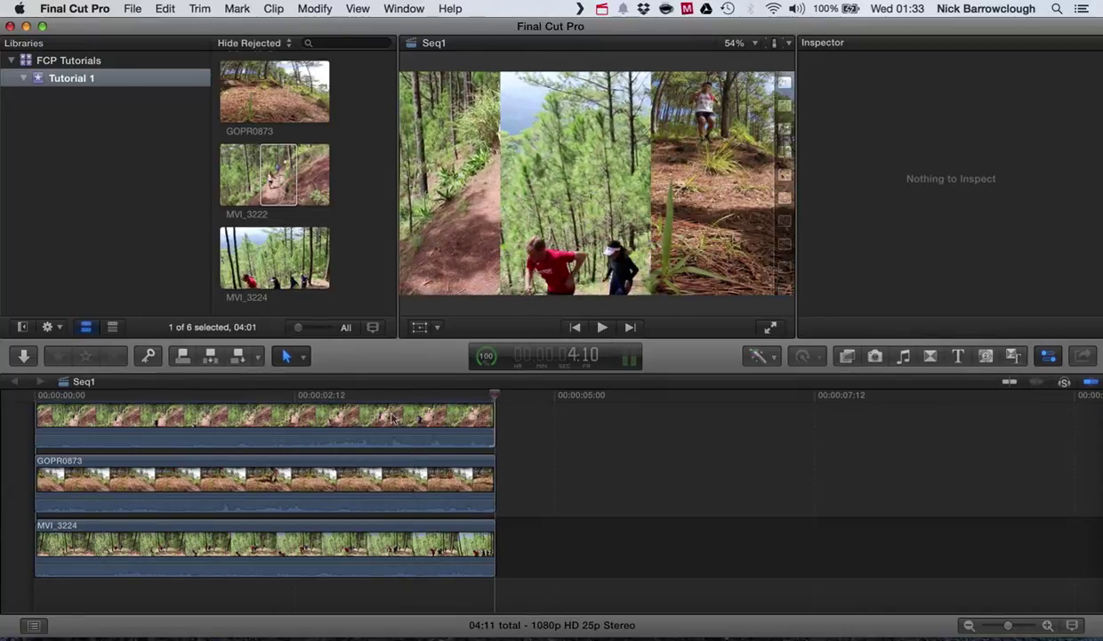
{"action": "left_click", "coordinate": [35, 418]}
{"action": "left_click", "coordinate": [58, 420]}
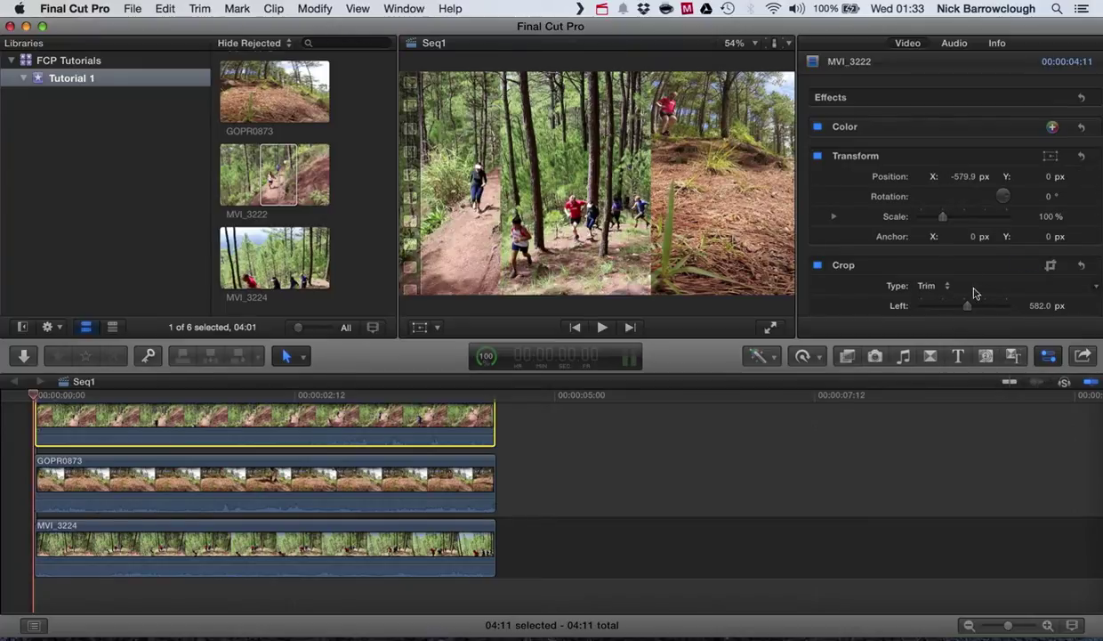
Keyframe MVI_3222's Position X from 154.1 px at the start to -579.9 px at 2:22, then preview
{"action": "left_click", "coordinate": [961, 178]}
{"action": "left_click_drag", "start_coordinate": [961, 178], "coordinate": [961, 176]}
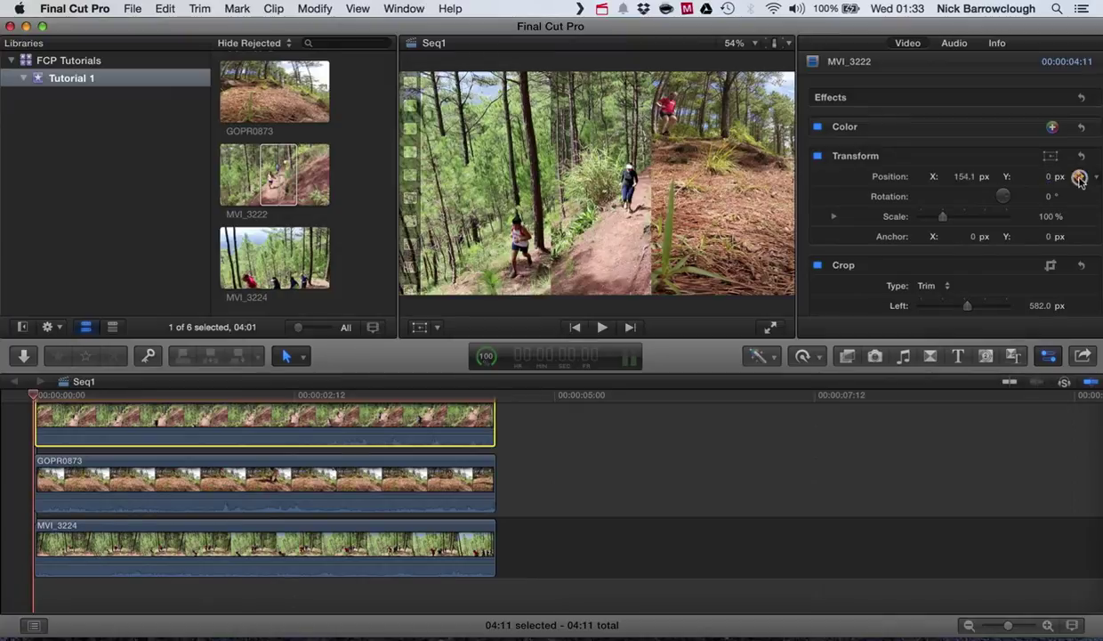
{"action": "left_click", "coordinate": [1079, 177]}
{"action": "left_click_drag", "start_coordinate": [33, 396], "coordinate": [334, 393]}
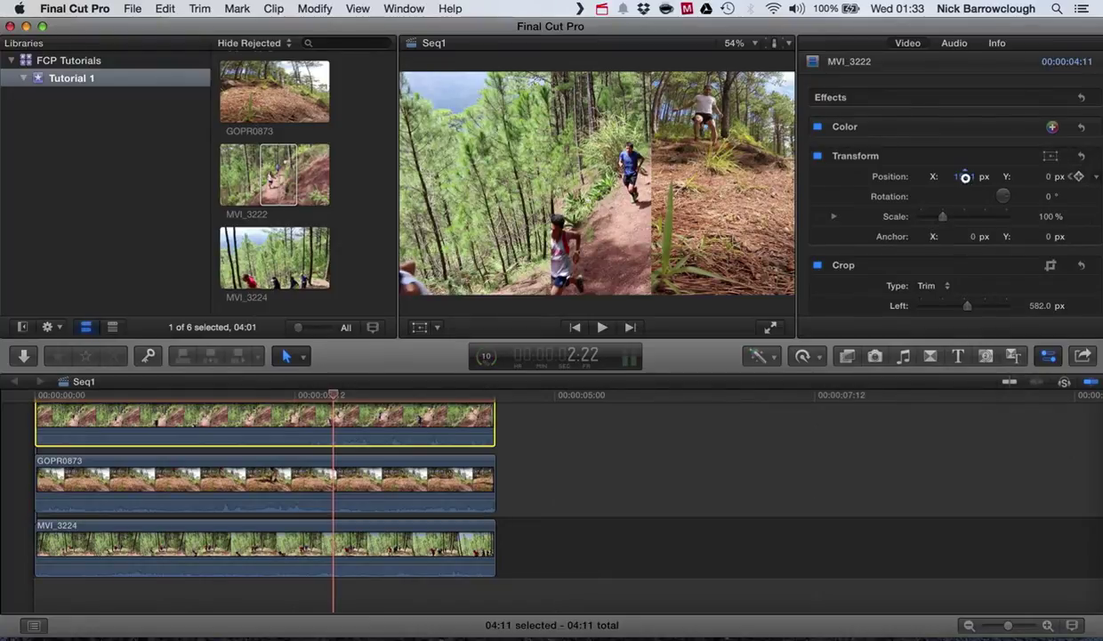
{"action": "left_click_drag", "start_coordinate": [966, 177], "coordinate": [964, 177]}
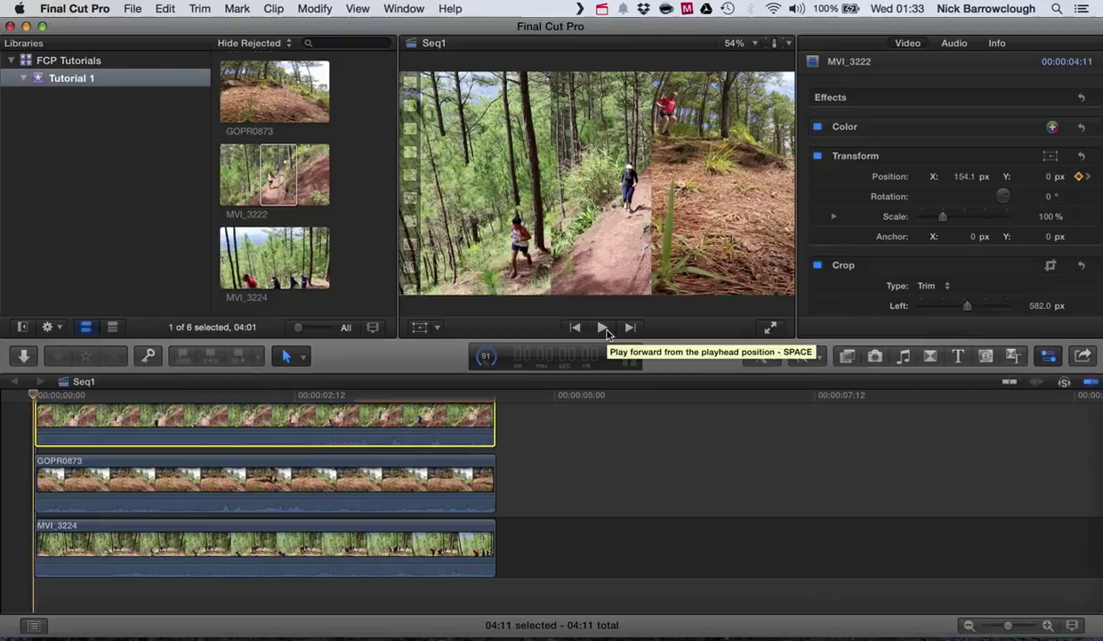
{"action": "left_click", "coordinate": [605, 330]}
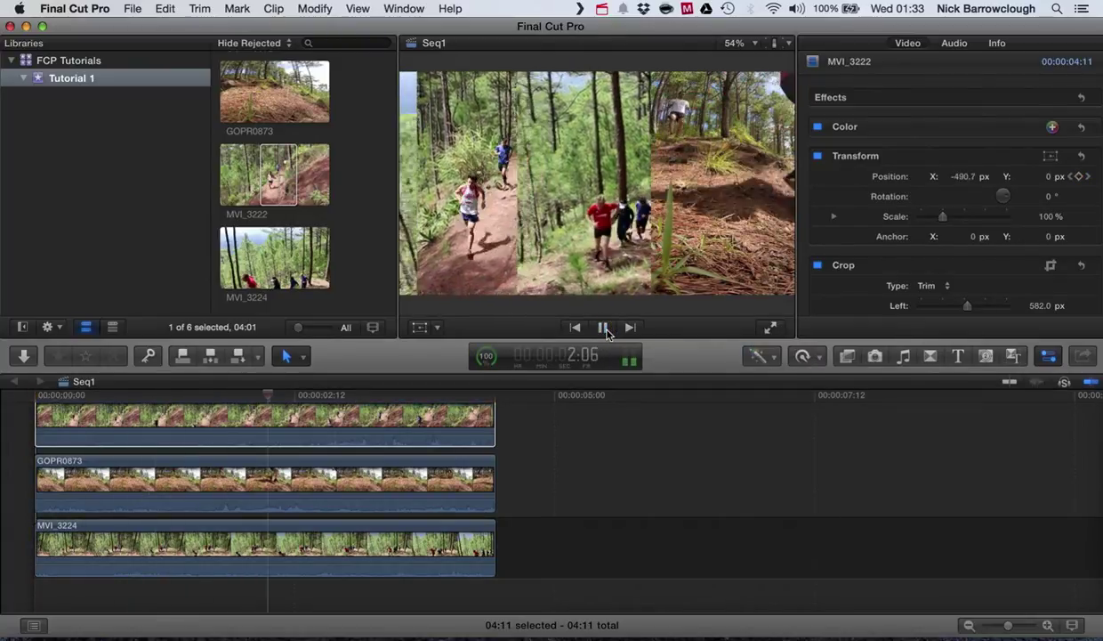
{"action": "left_click", "coordinate": [604, 329]}
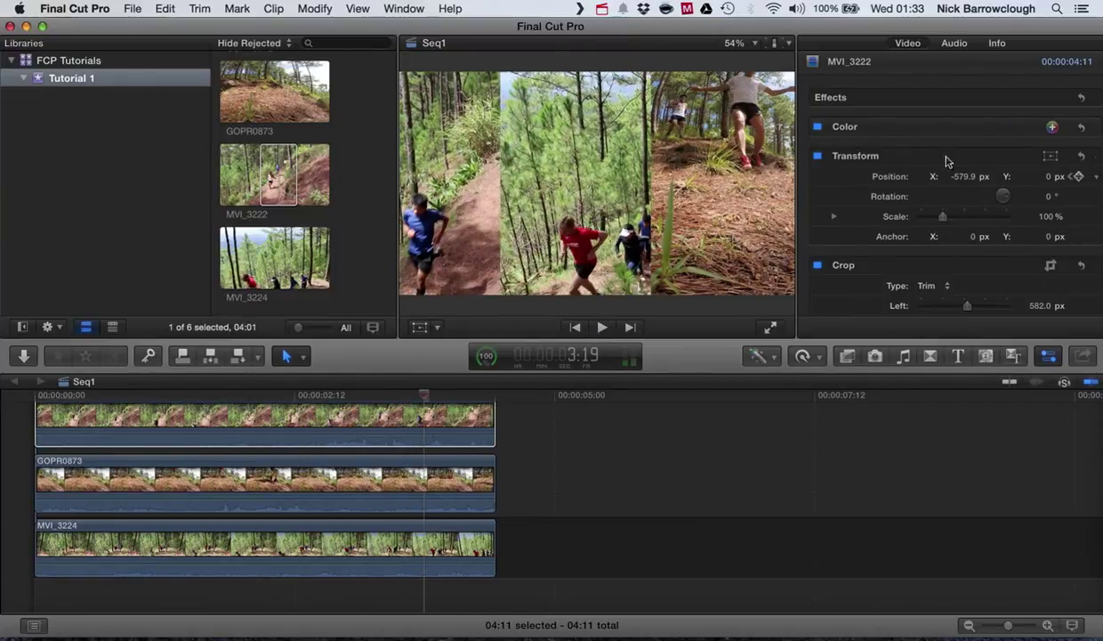
Keyframe MVI_3222's Scale from 100% at the start to 400% at 3:12
{"action": "scroll", "coordinate": [1004, 239], "scroll_direction": "down", "scroll_amount": 2}
{"action": "scroll", "coordinate": [1004, 237], "scroll_direction": "up", "scroll_amount": 2}
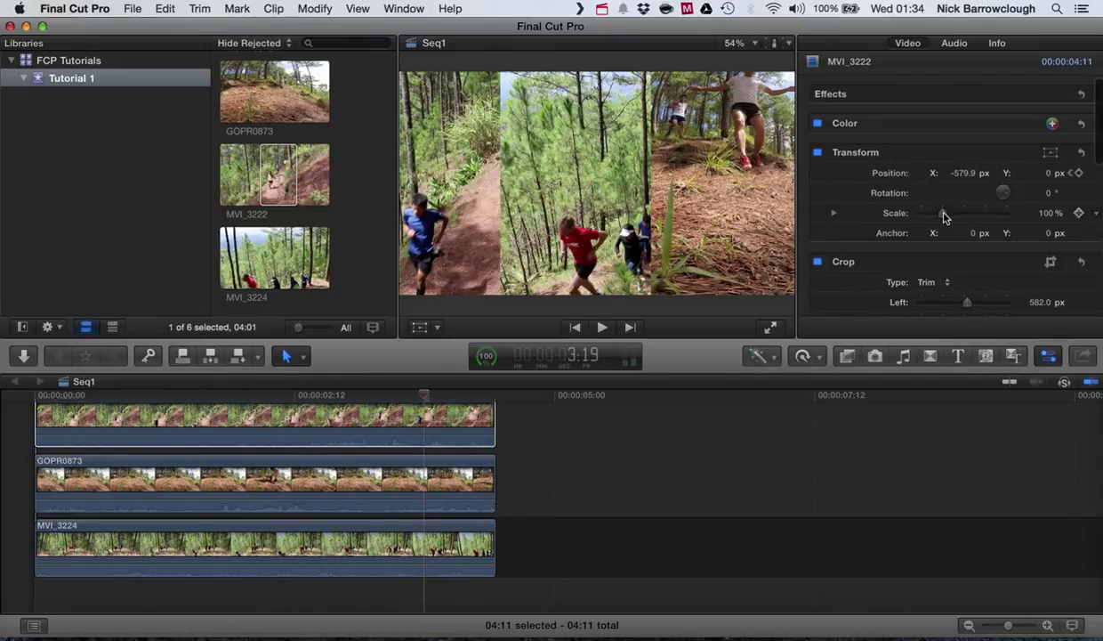
{"action": "left_click", "coordinate": [423, 416]}
{"action": "left_click_drag", "start_coordinate": [423, 398], "coordinate": [36, 400]}
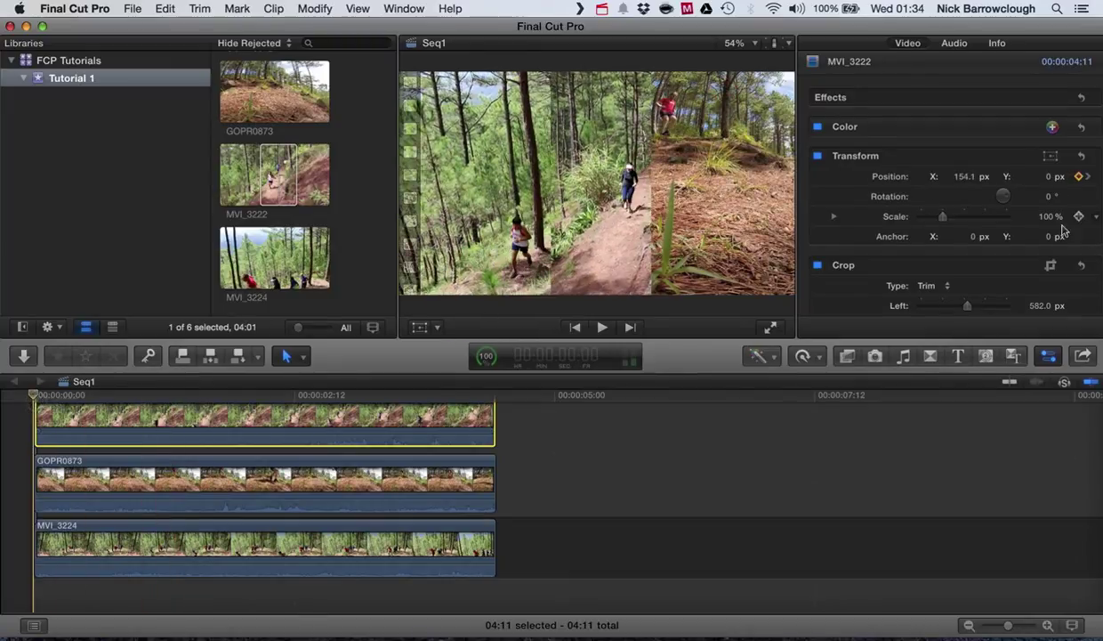
{"action": "left_click", "coordinate": [1078, 218]}
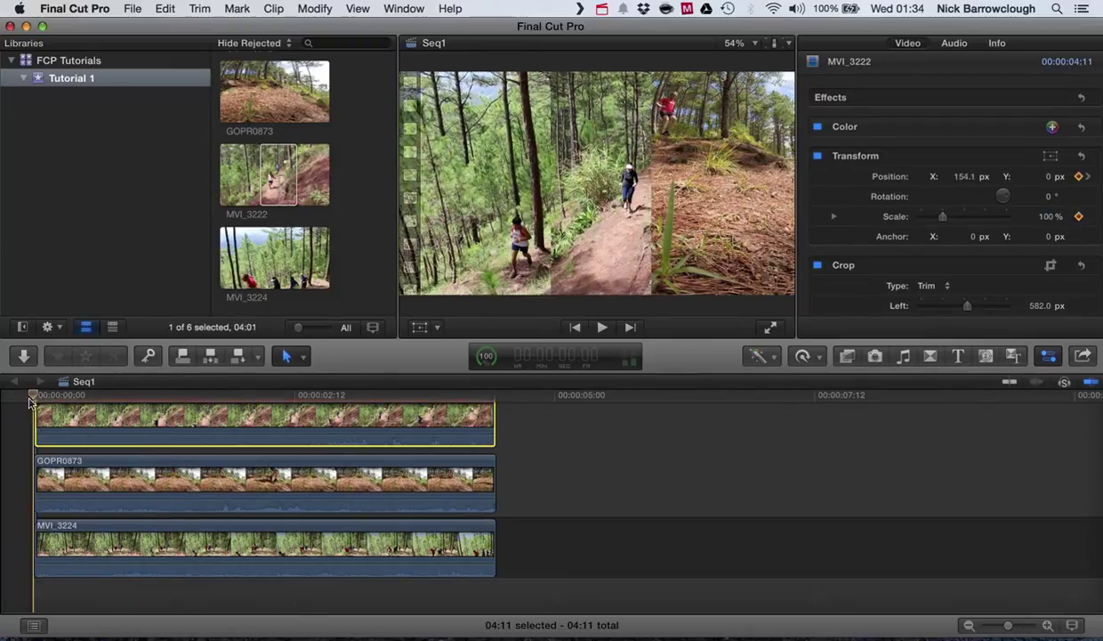
{"action": "left_click_drag", "start_coordinate": [34, 399], "coordinate": [395, 382]}
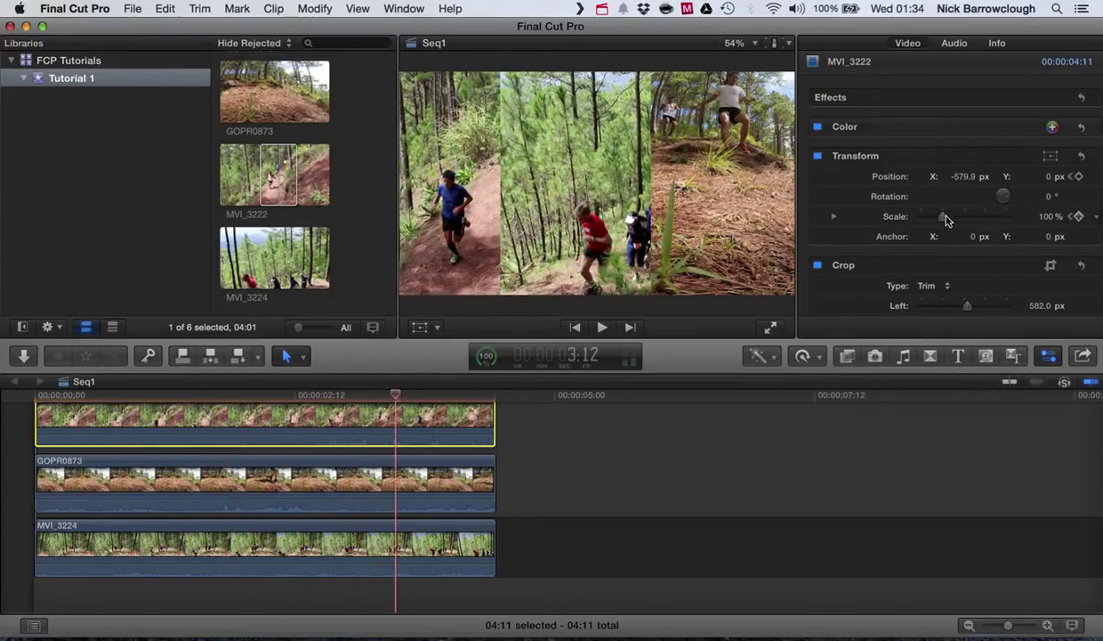
{"action": "left_click_drag", "start_coordinate": [941, 217], "coordinate": [1012, 219]}
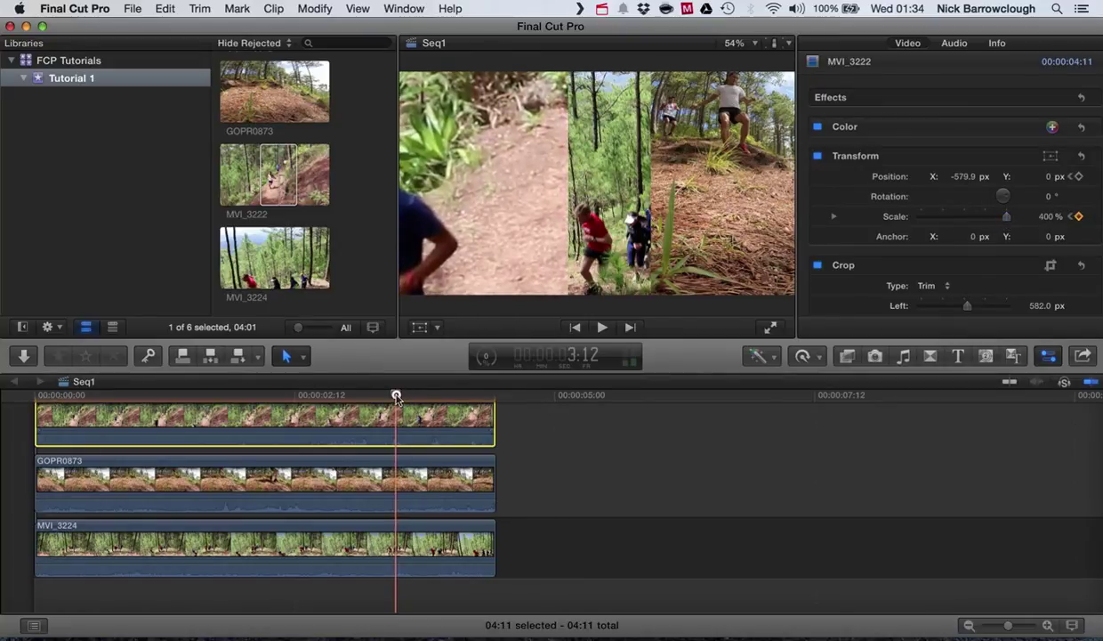
{"action": "left_click_drag", "start_coordinate": [396, 398], "coordinate": [34, 396]}
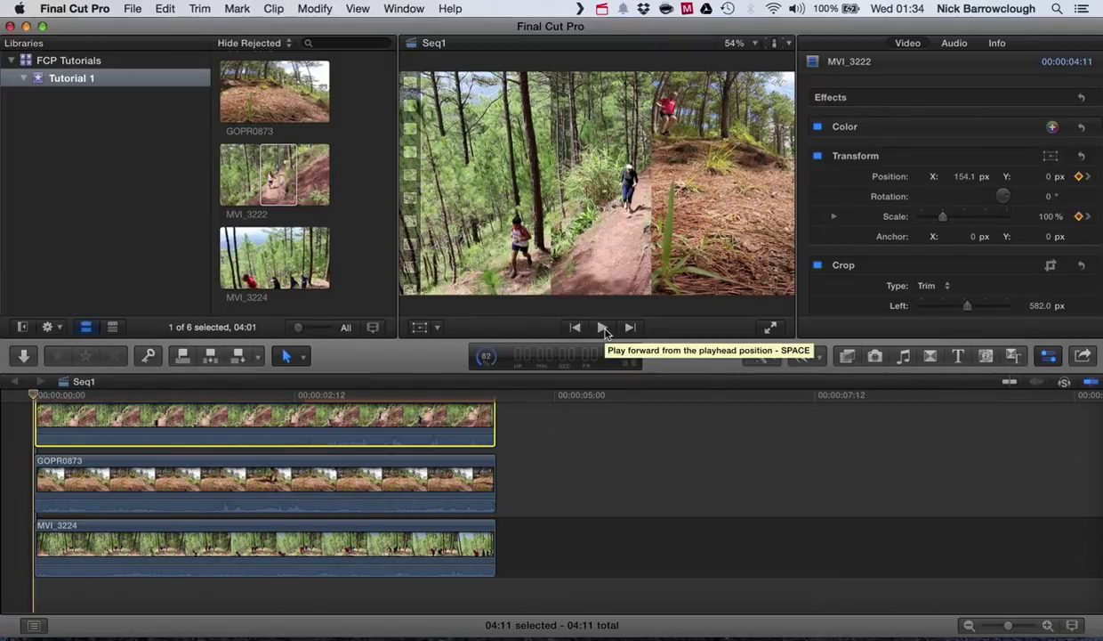
{"action": "left_click", "coordinate": [603, 329]}
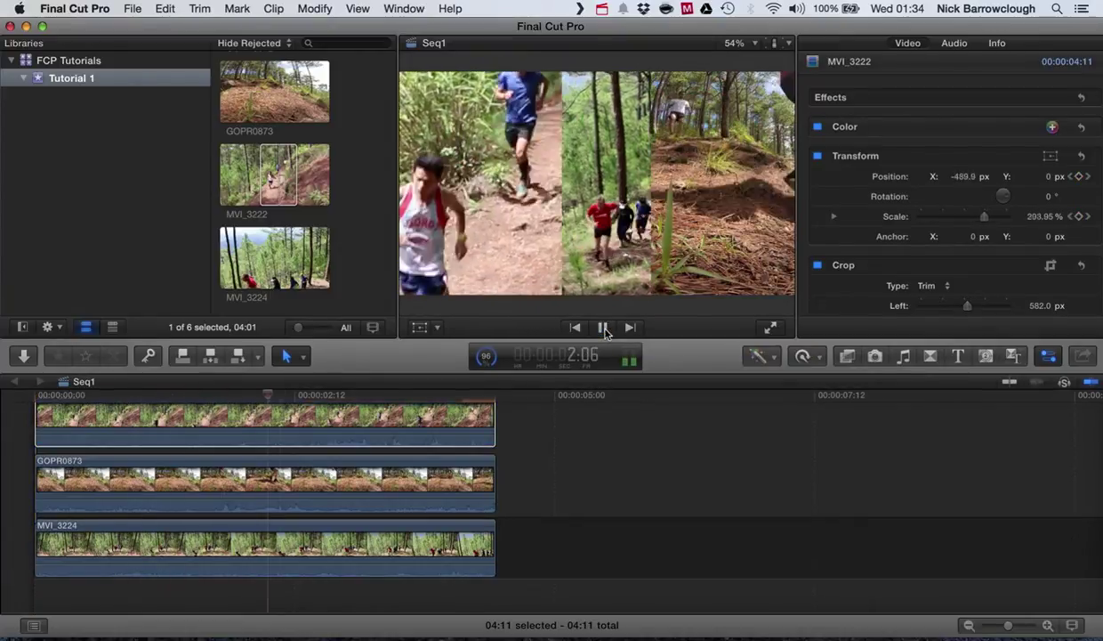
{"action": "left_click", "coordinate": [604, 329]}
{"action": "scroll", "coordinate": [972, 222], "scroll_direction": "down", "scroll_amount": 3}
{"action": "scroll", "coordinate": [971, 226], "scroll_direction": "down", "scroll_amount": 1}
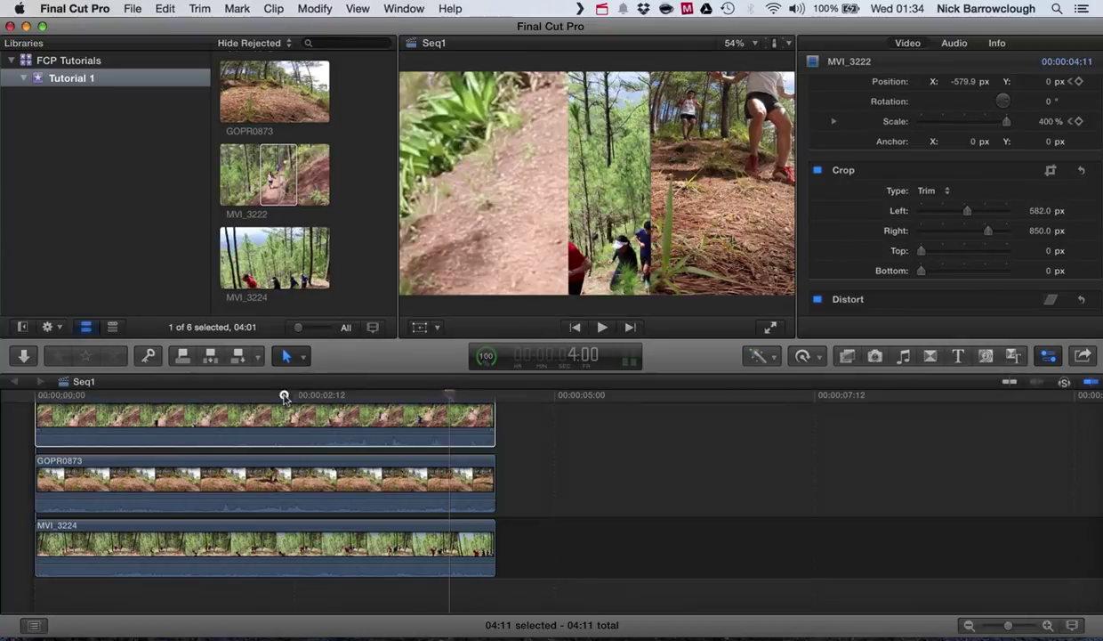
{"action": "left_click", "coordinate": [168, 395]}
{"action": "scroll", "coordinate": [1028, 254], "scroll_direction": "up", "scroll_amount": 5}
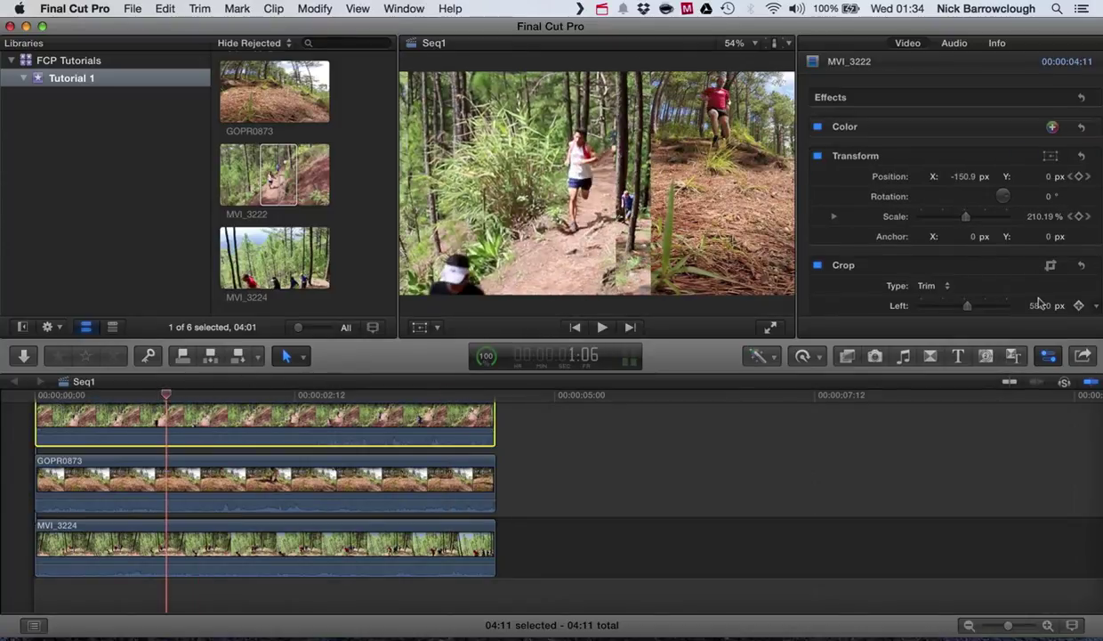
{"action": "scroll", "coordinate": [1045, 296], "scroll_direction": "down", "scroll_amount": 3}
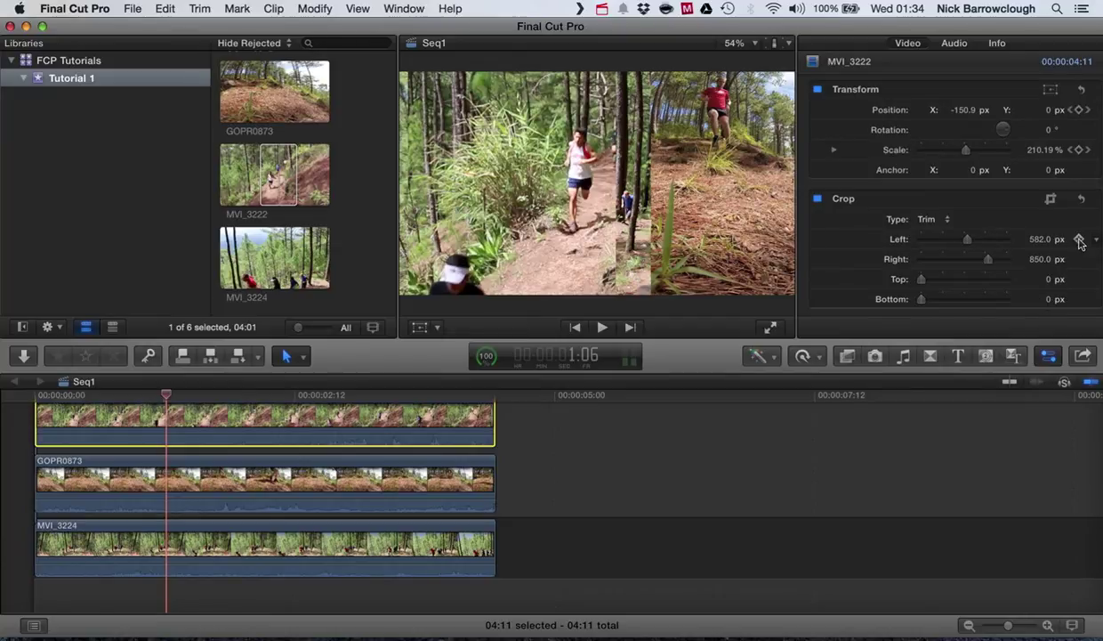
{"action": "left_click_drag", "start_coordinate": [166, 395], "coordinate": [317, 394]}
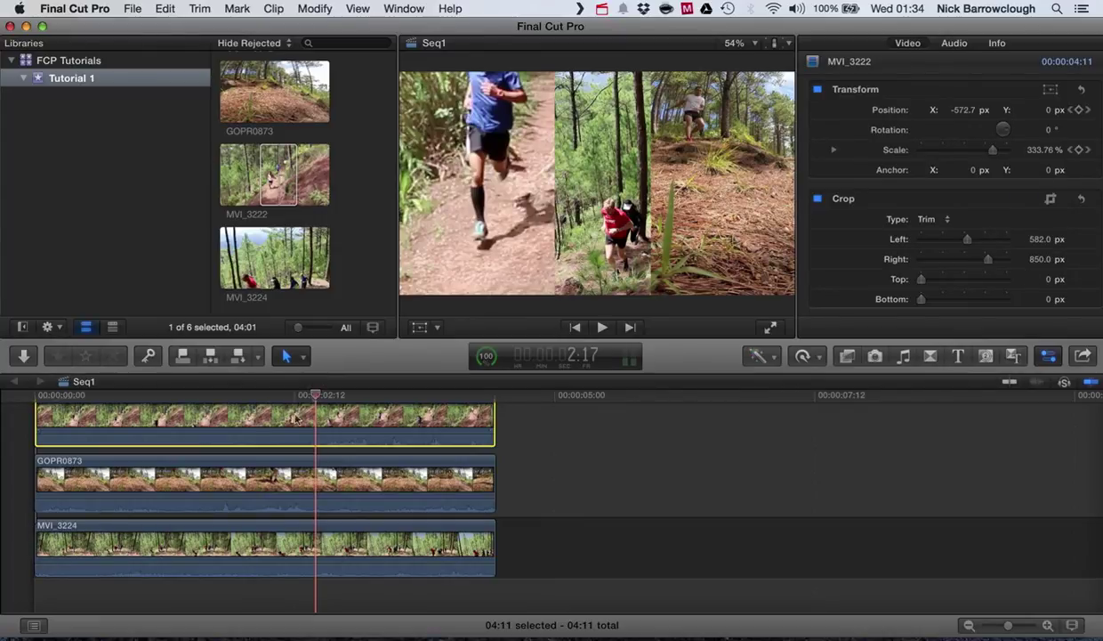
{"action": "left_click_drag", "start_coordinate": [318, 395], "coordinate": [26, 382]}
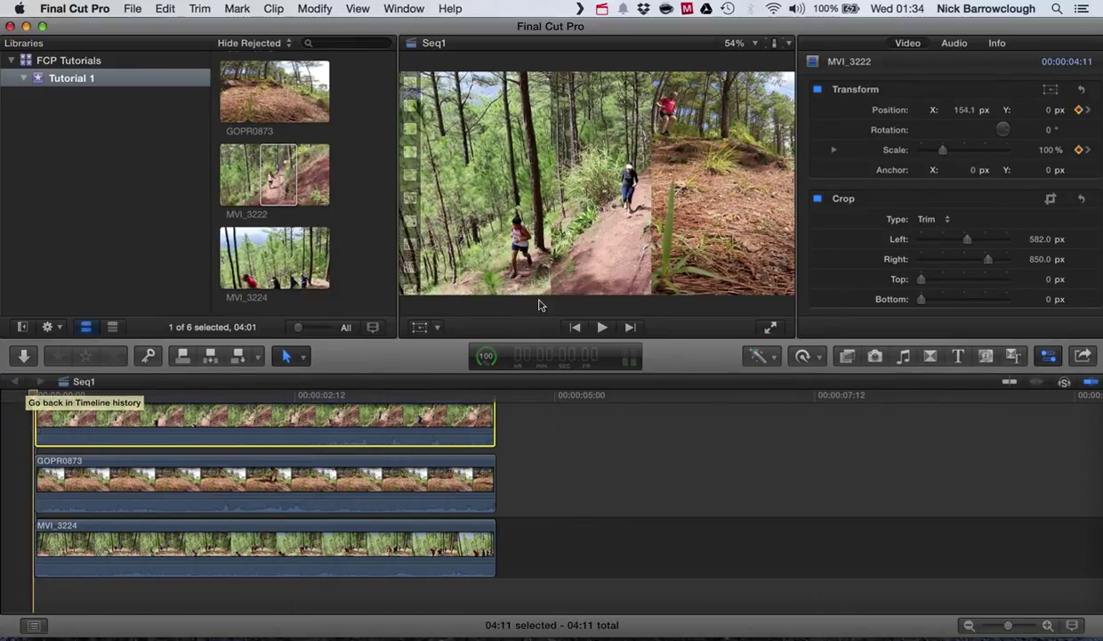
{"action": "scroll", "coordinate": [952, 142], "scroll_direction": "up", "scroll_amount": 2}
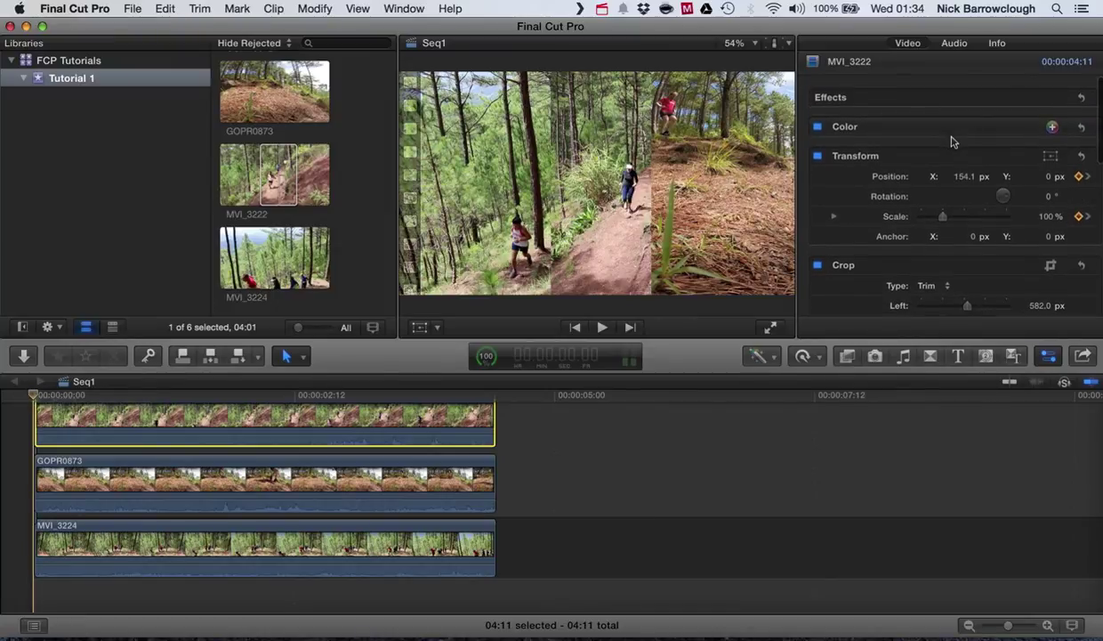